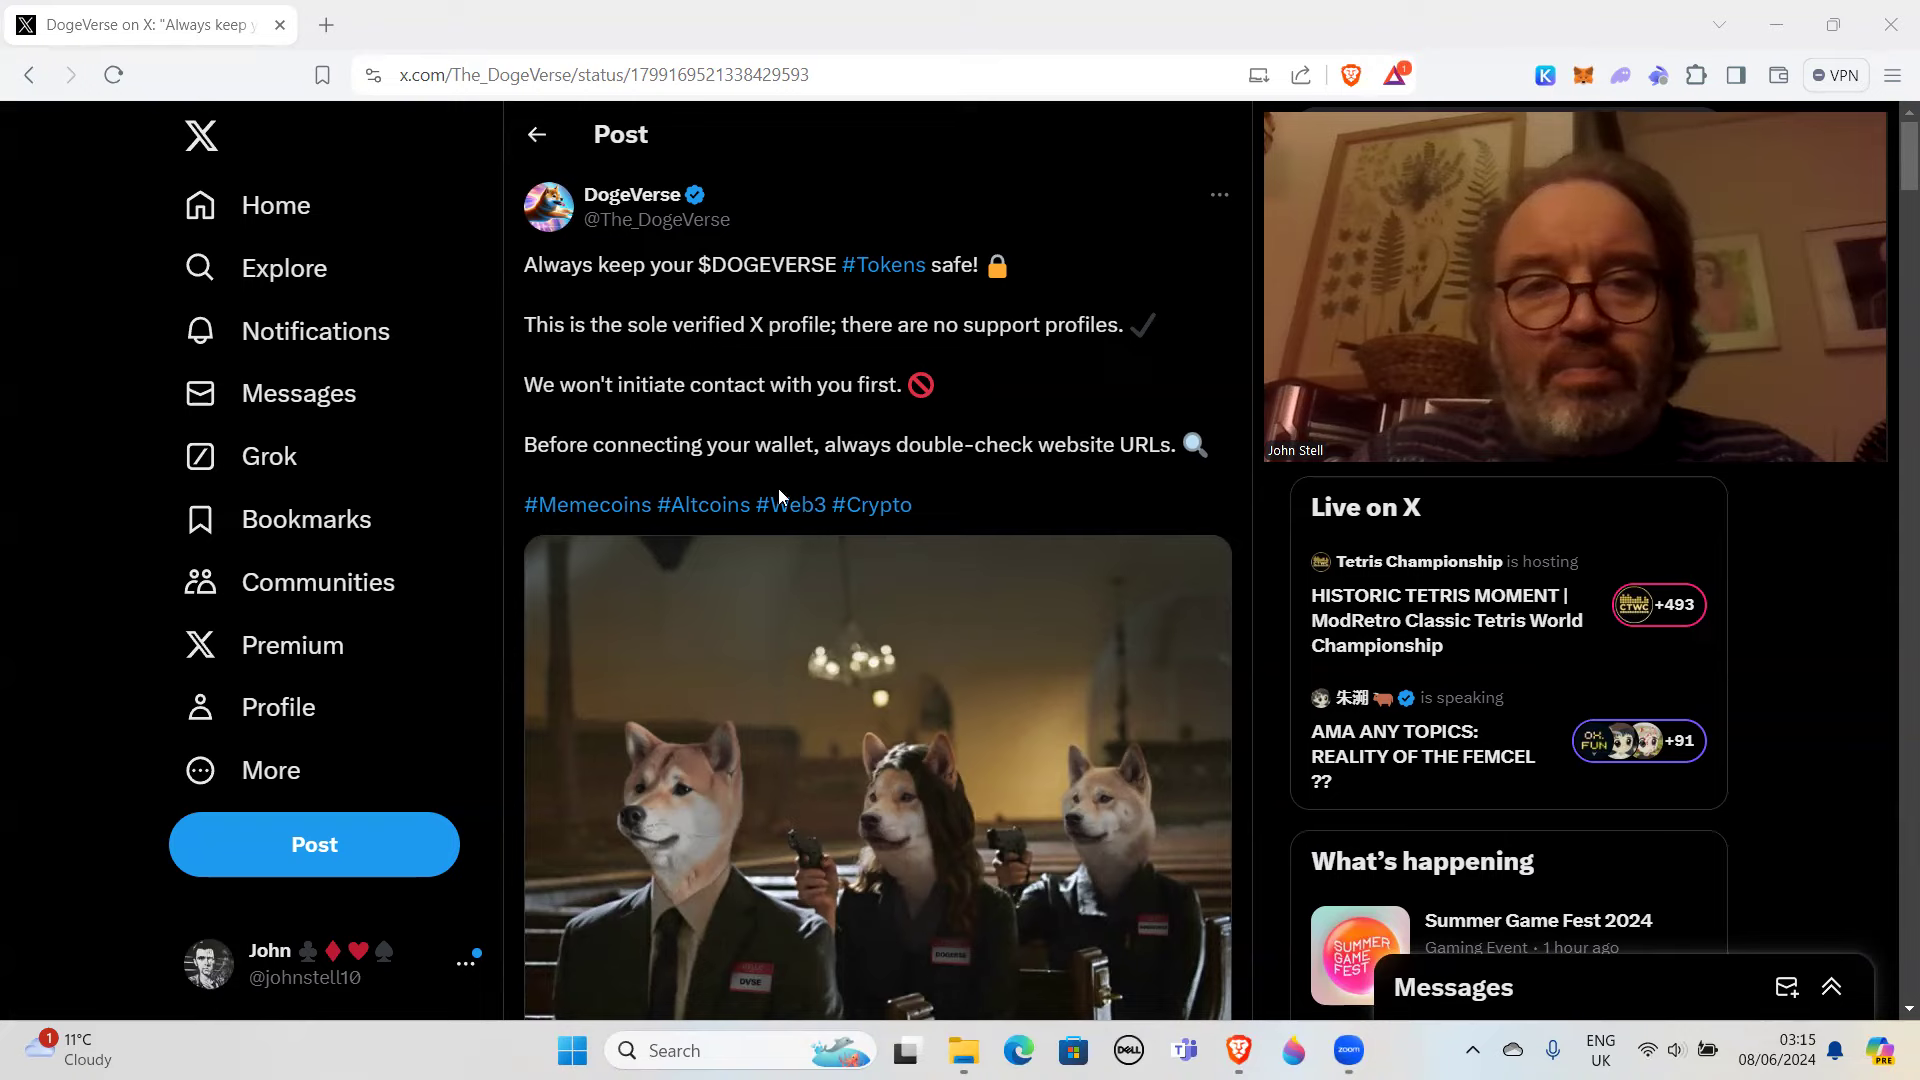
scroll(790, 525, "down", 1)
scroll(789, 525, "down", 1)
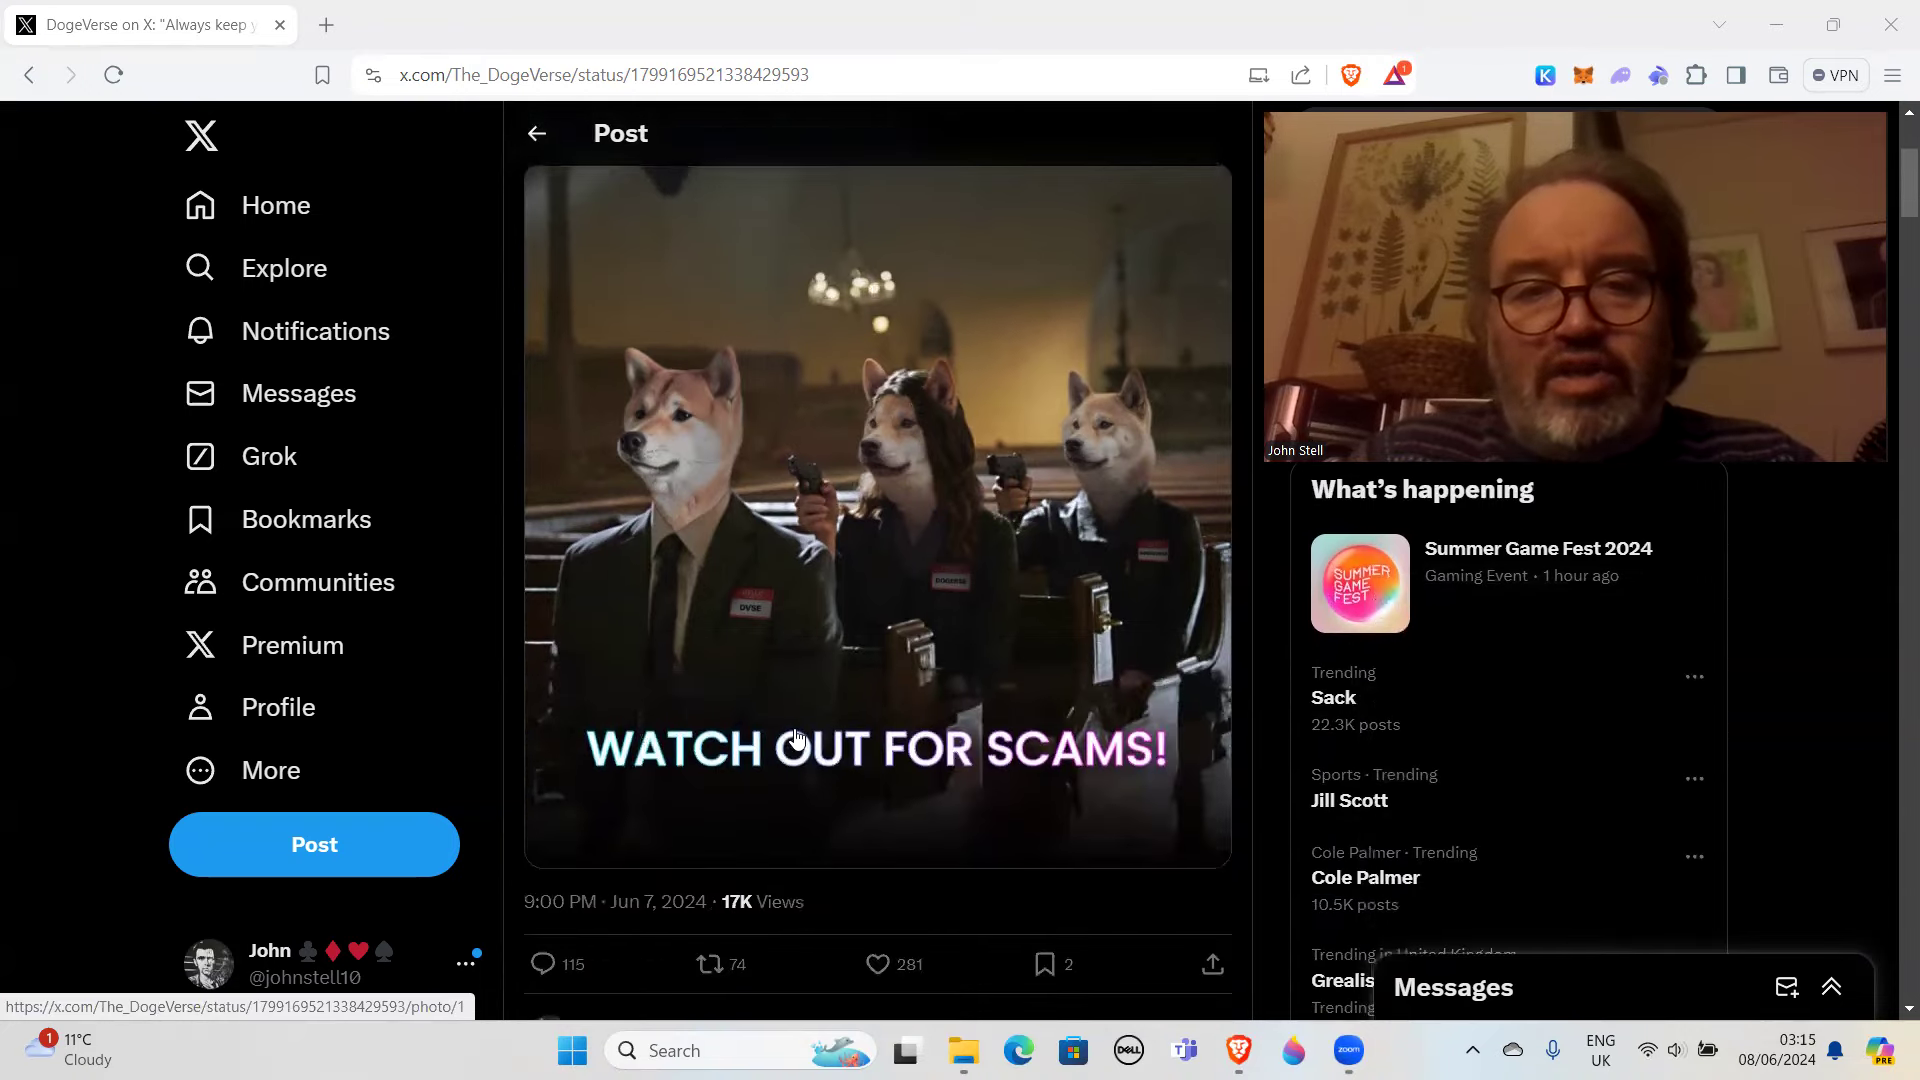
scroll(1079, 724, "down", 1)
scroll(867, 515, "down", 1)
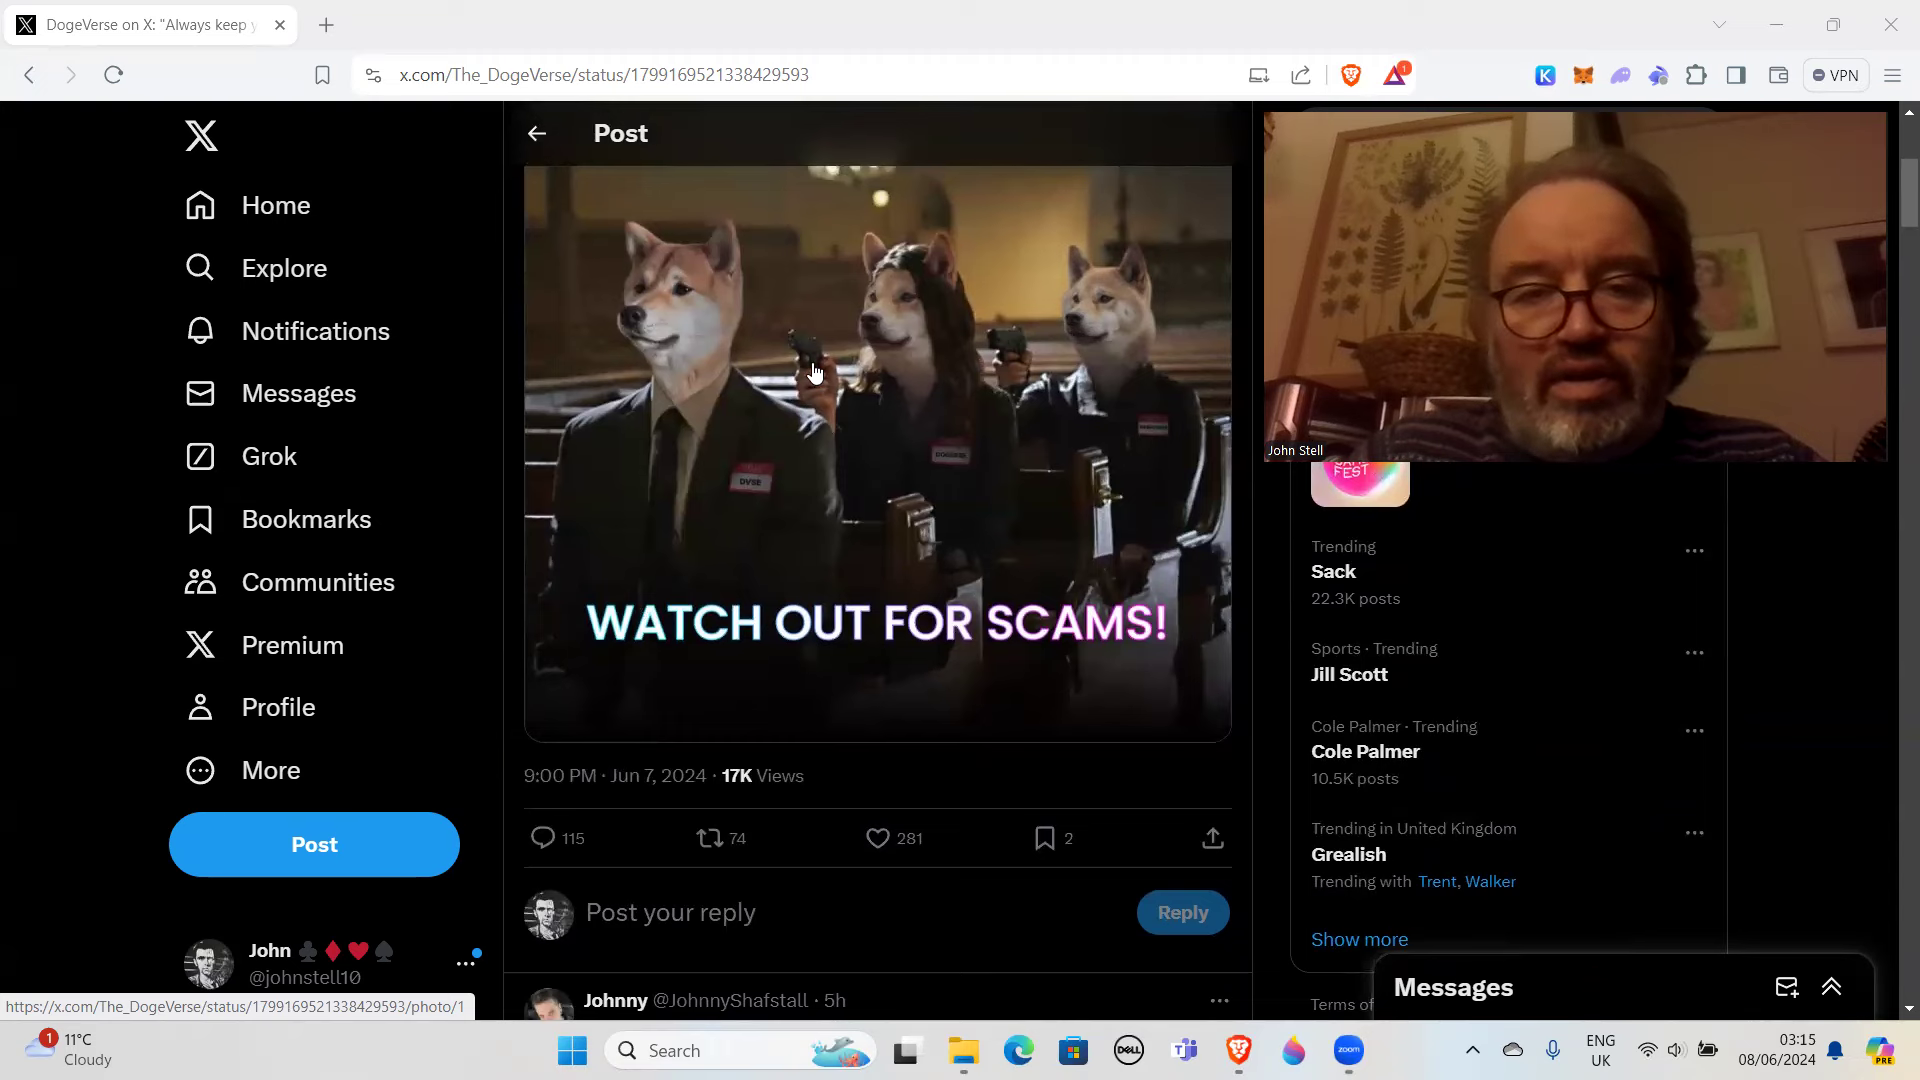
scroll(812, 372, "down", 2)
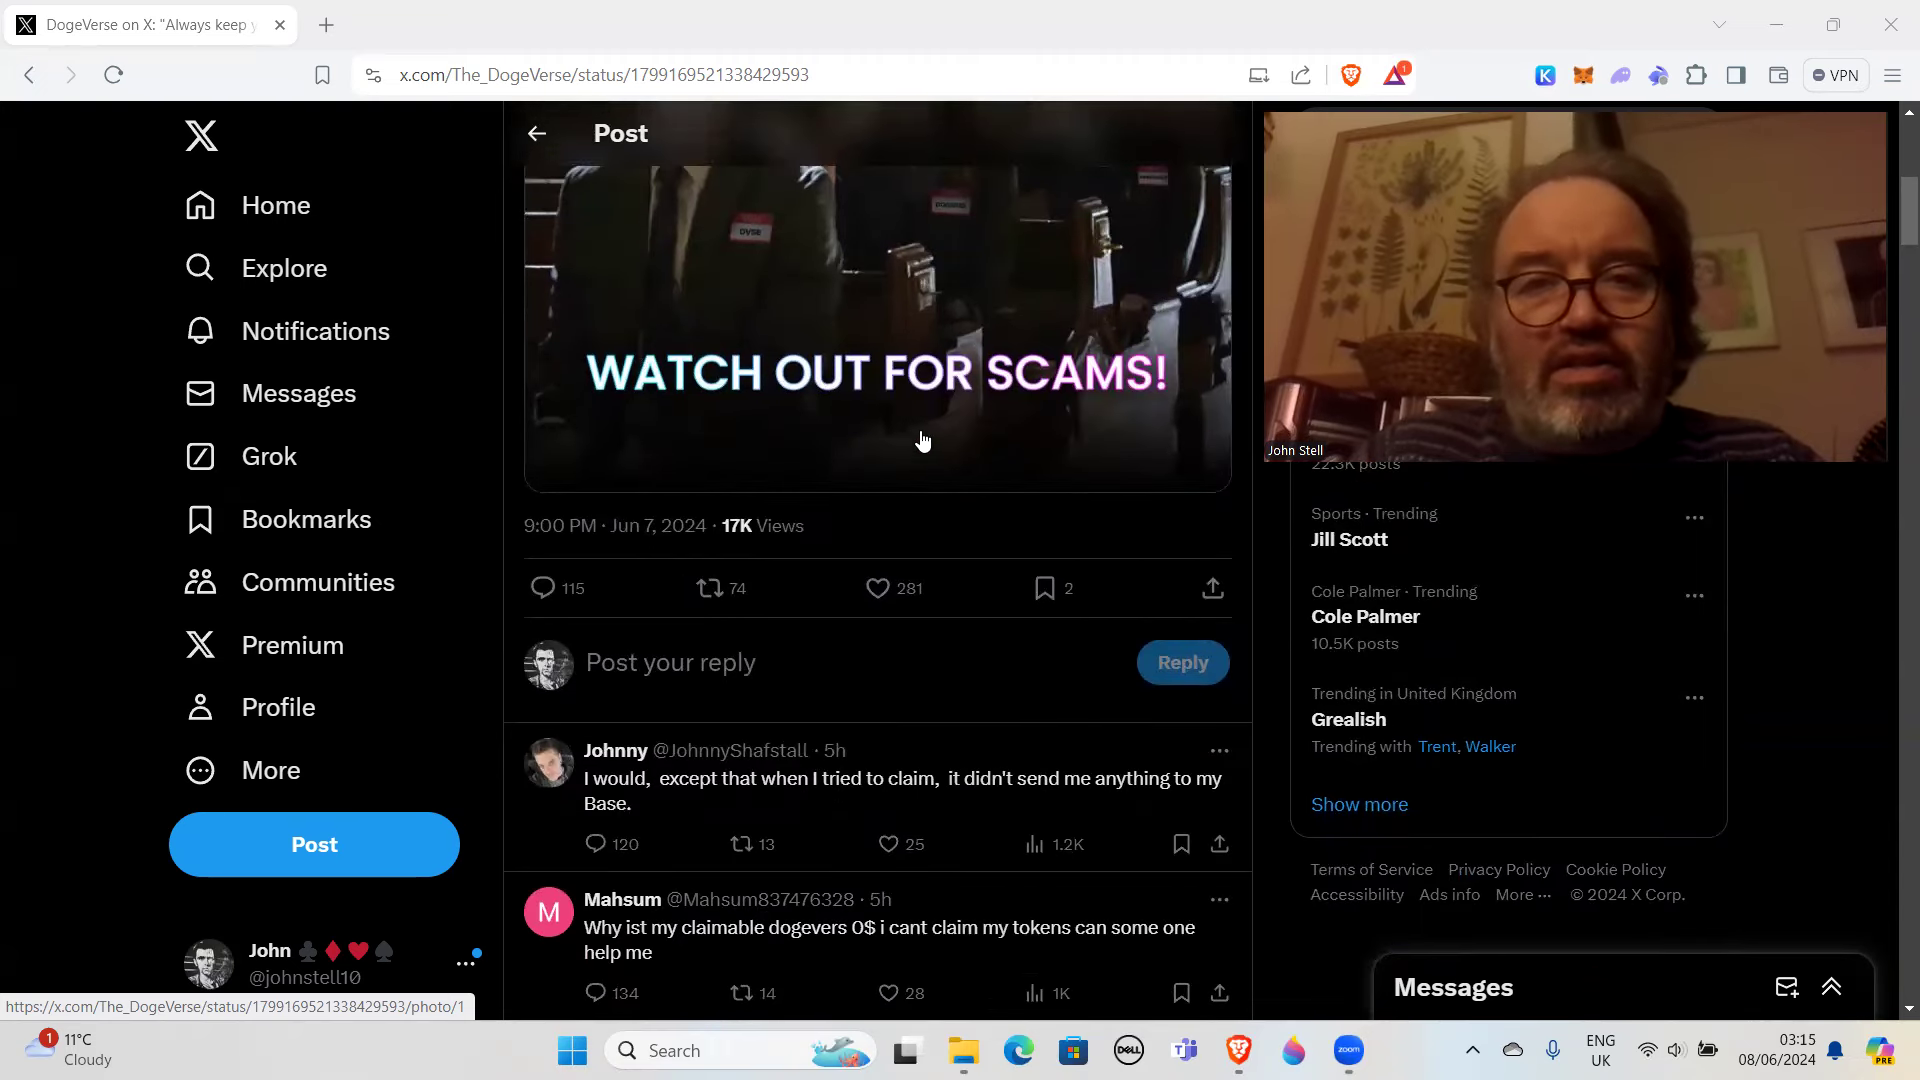
scroll(912, 375, "up", 3)
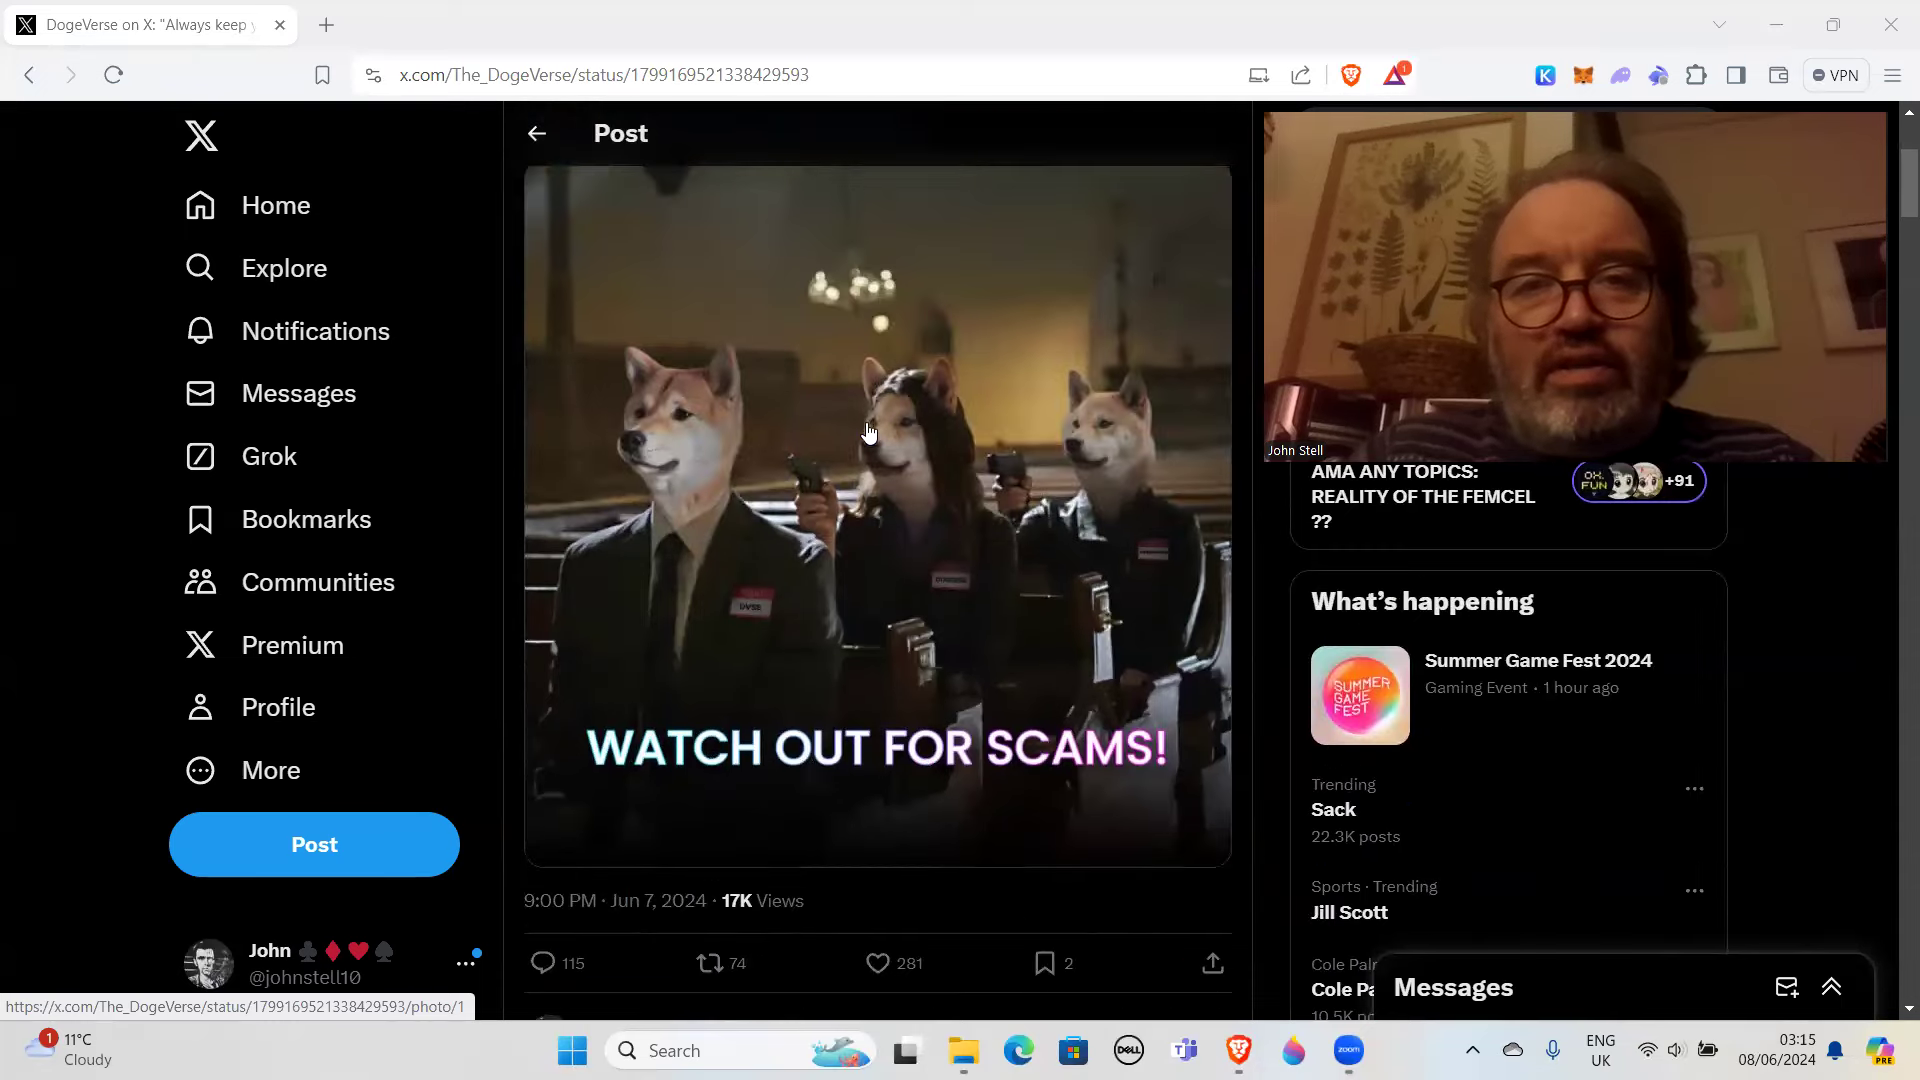
scroll(868, 433, "up", 1)
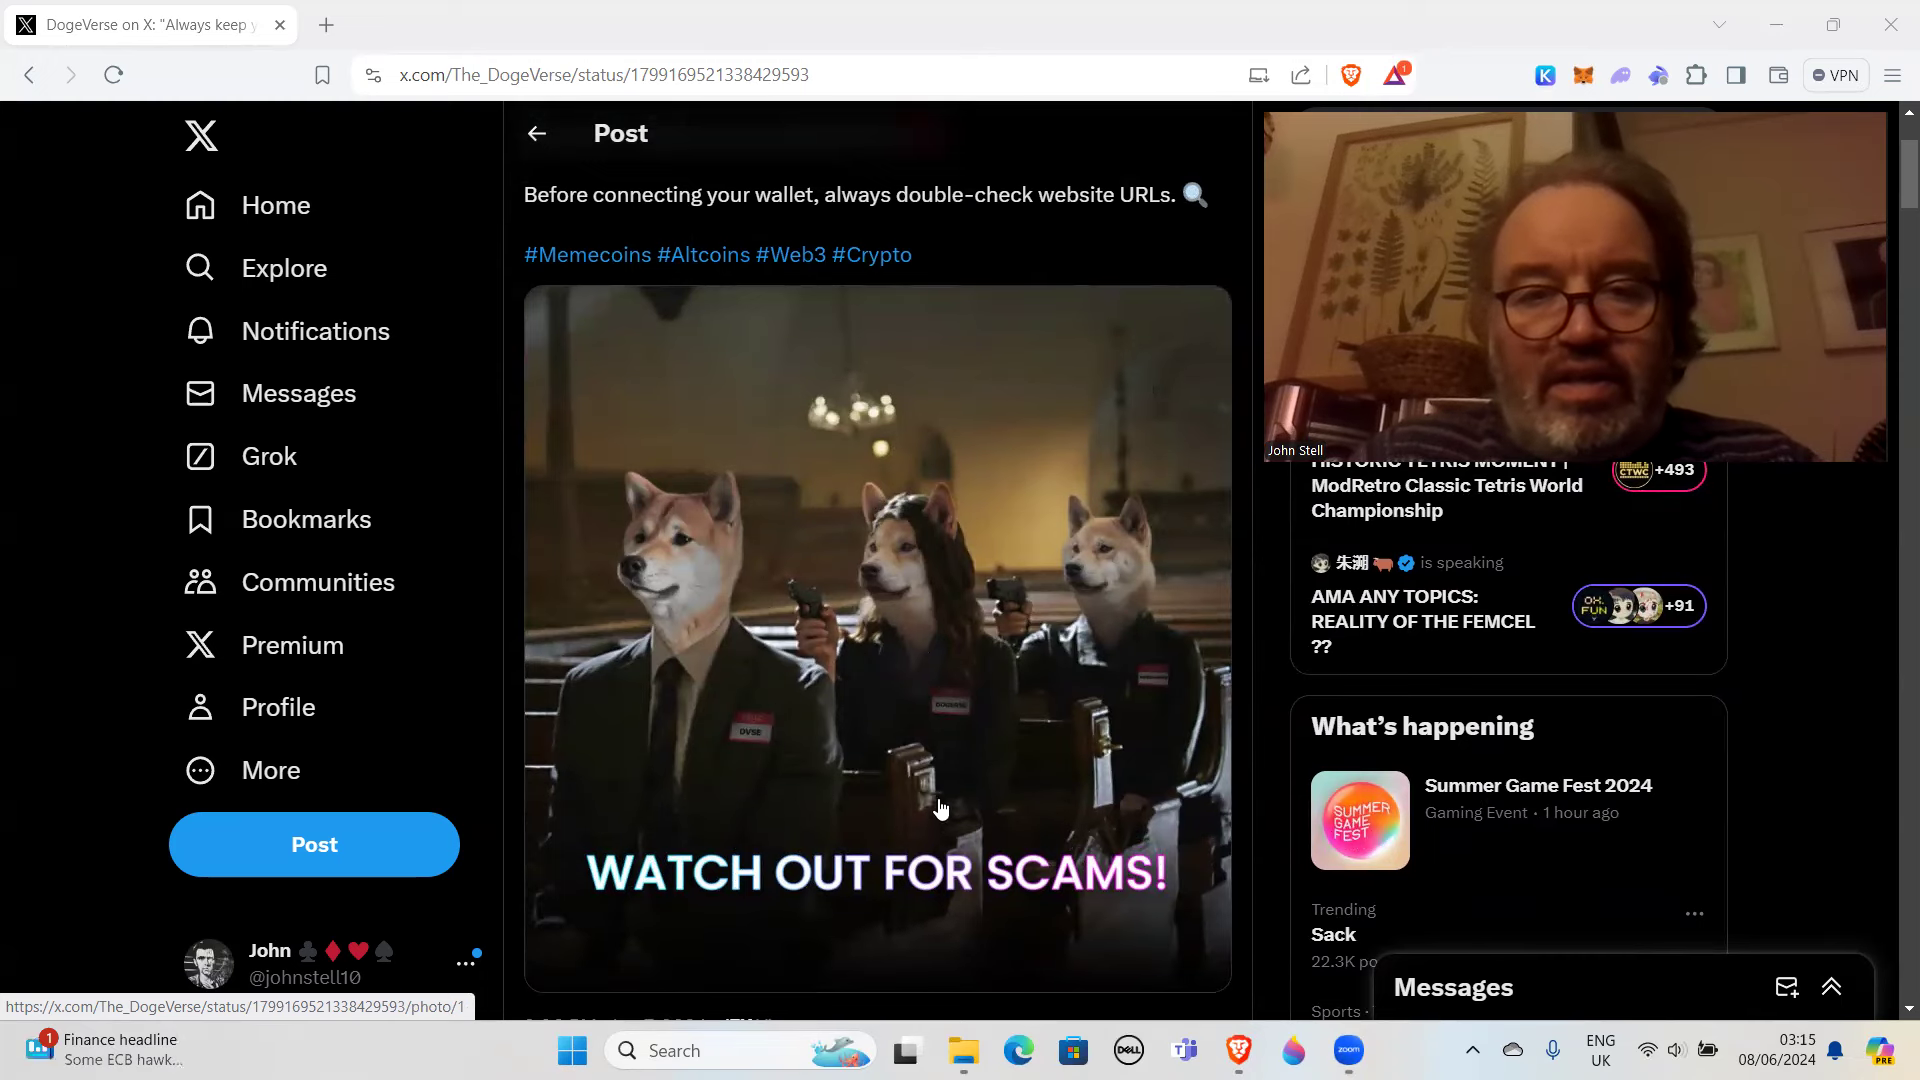
scroll(938, 811, "down", 2)
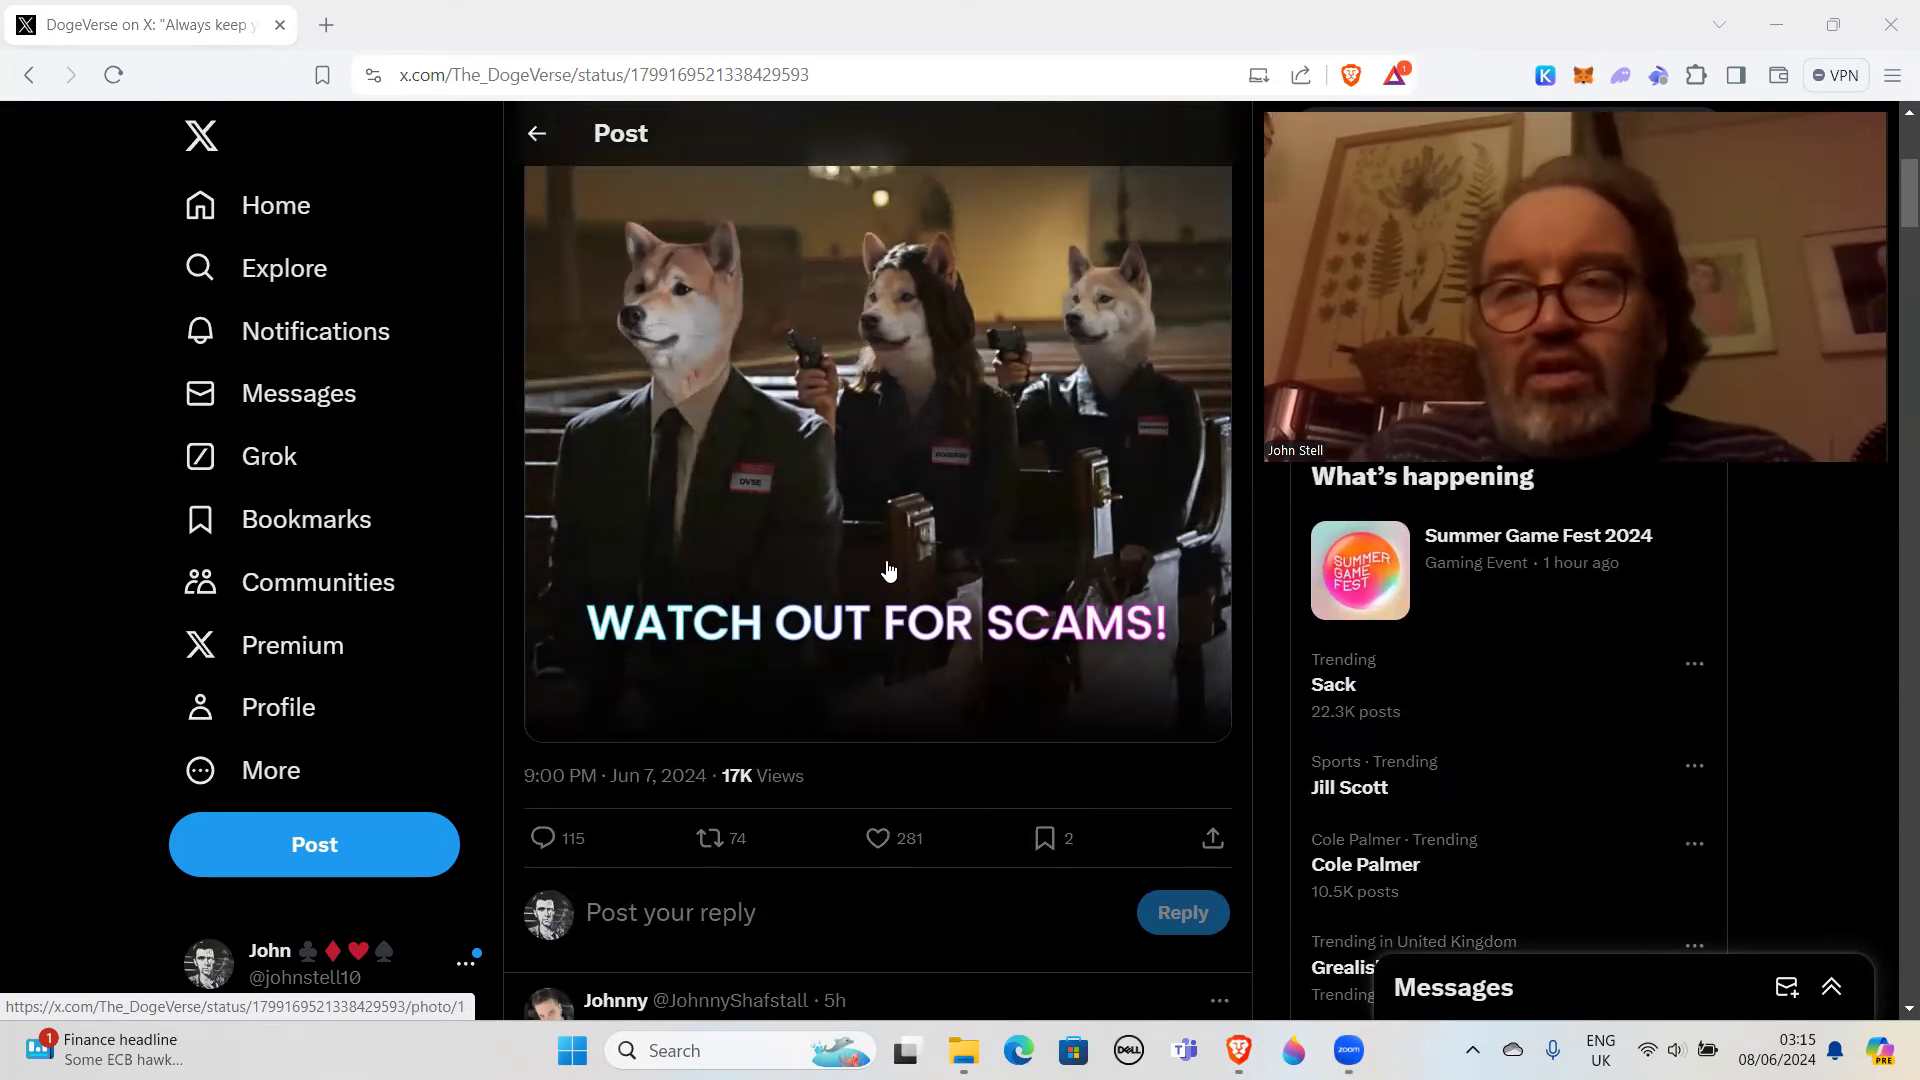
scroll(878, 559, "down", 1)
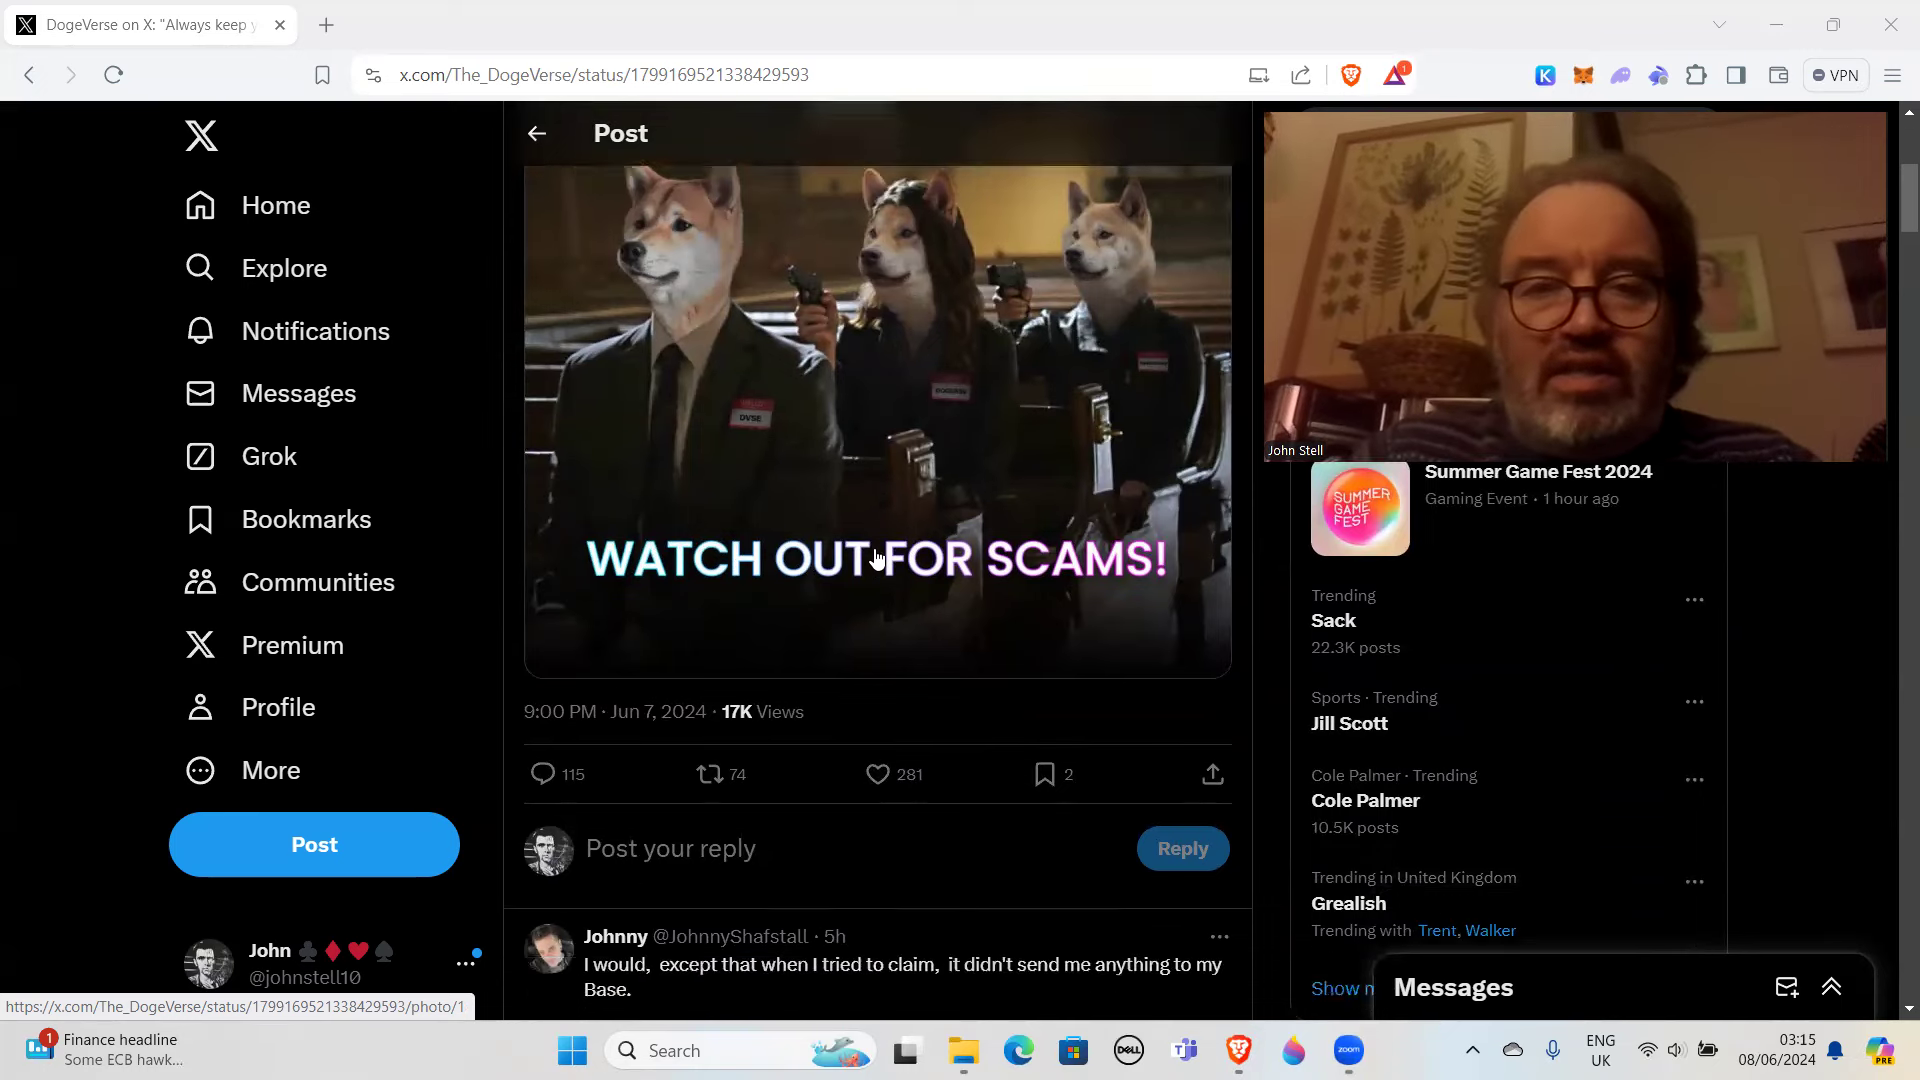
scroll(877, 559, "down", 1)
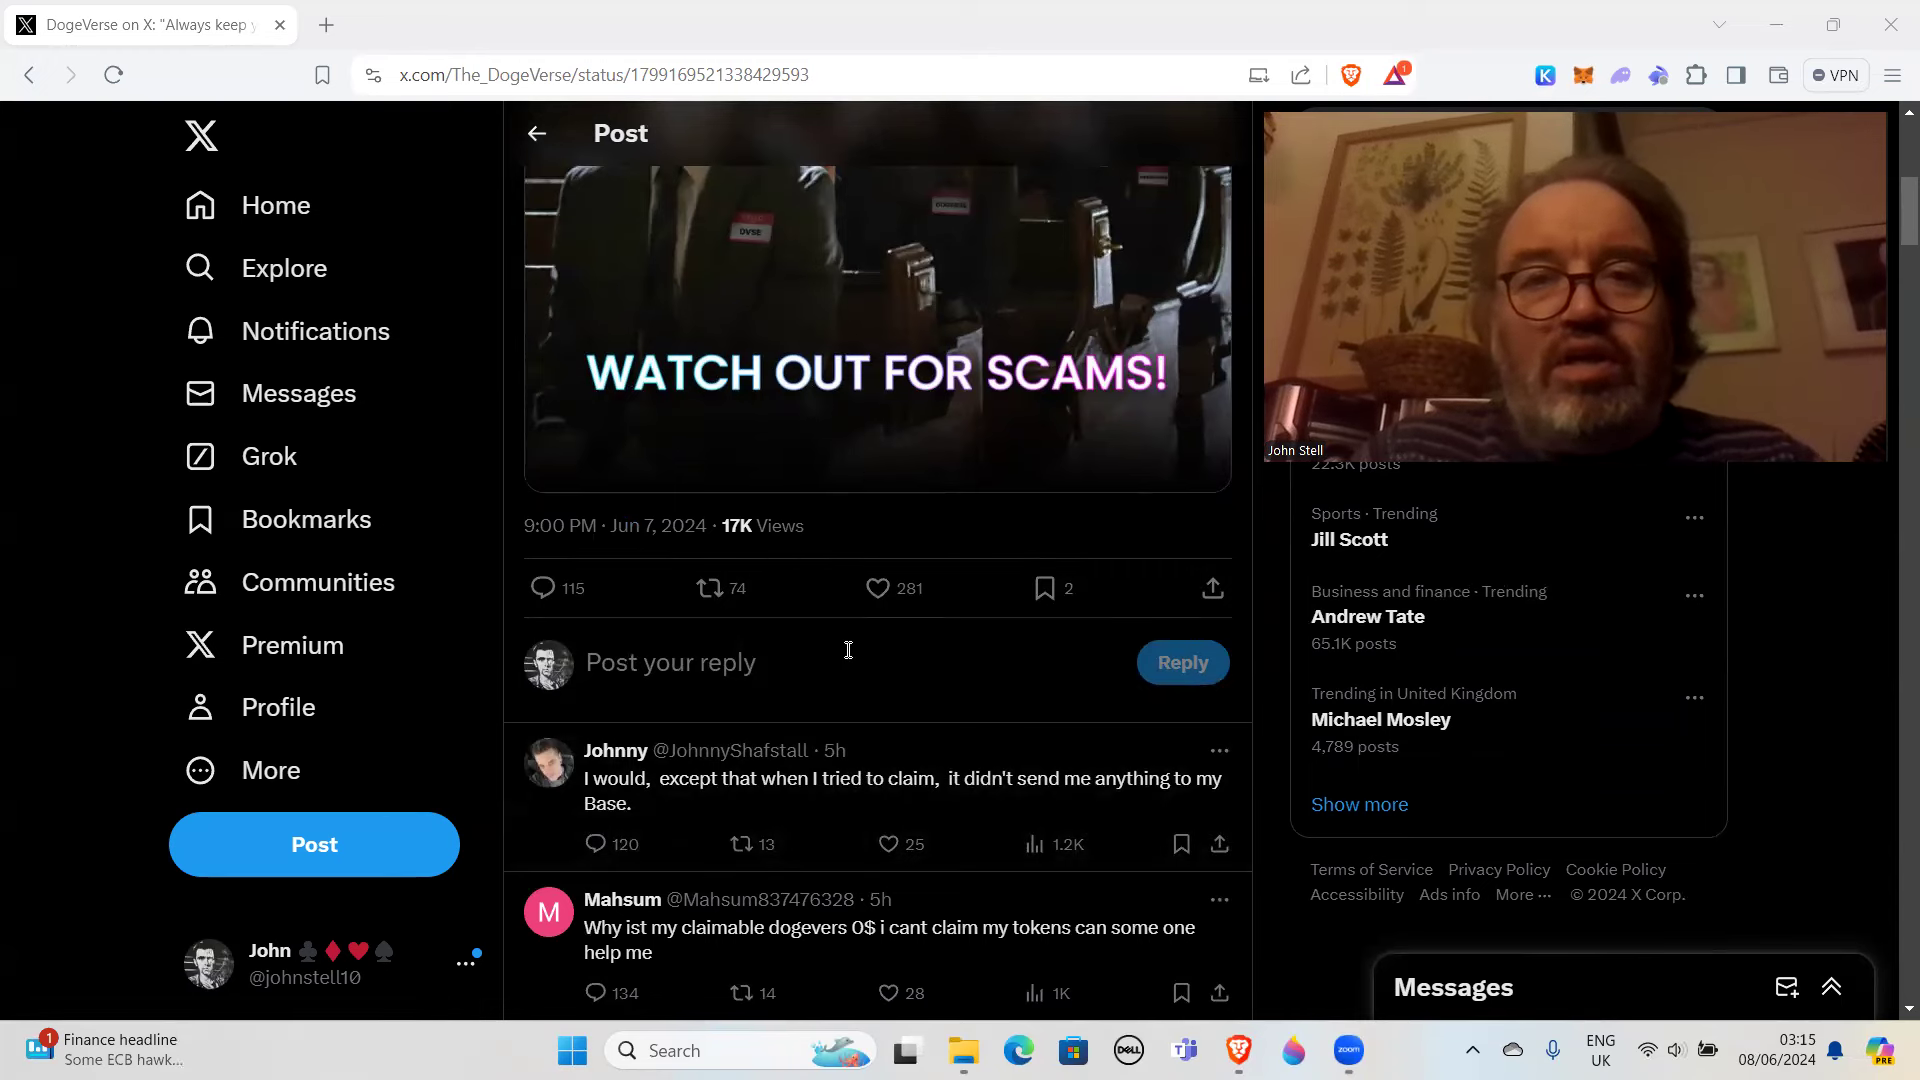
scroll(846, 669, "down", 2)
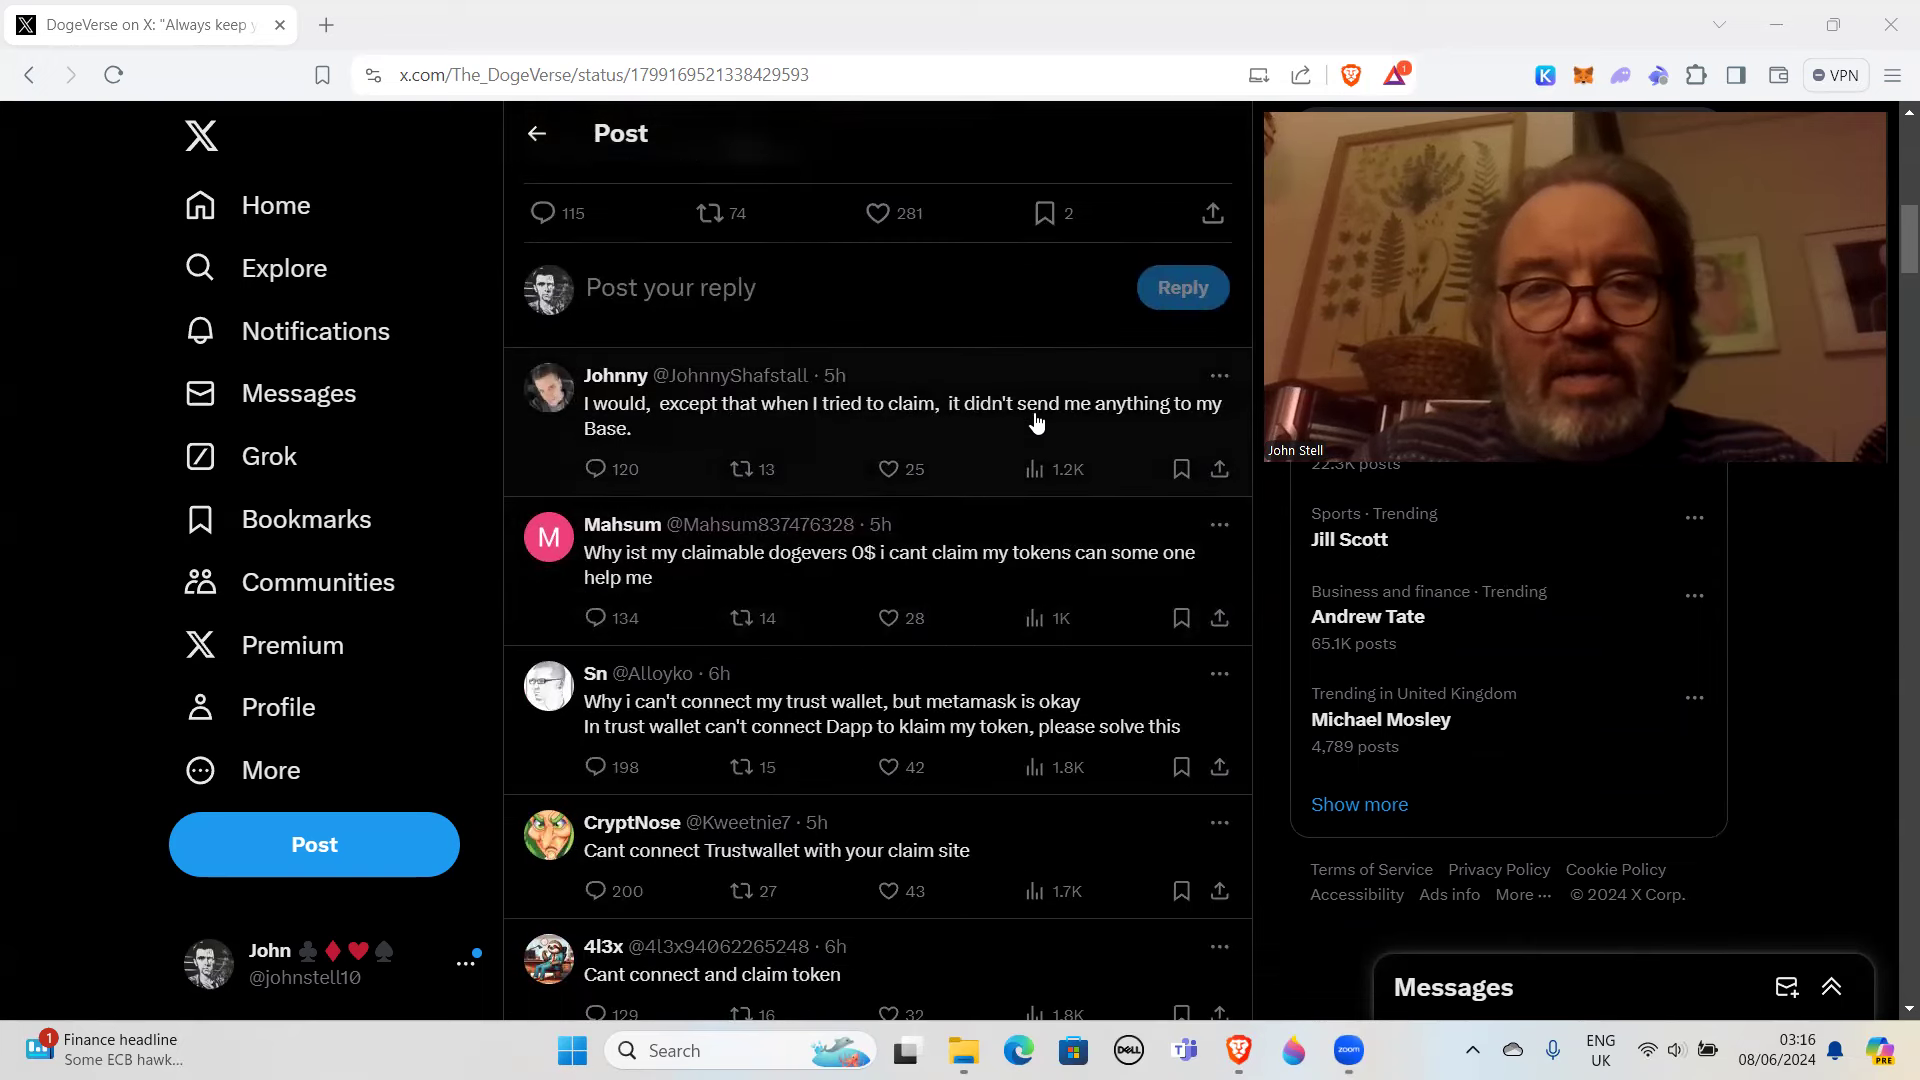
scroll(811, 459, "up", 1)
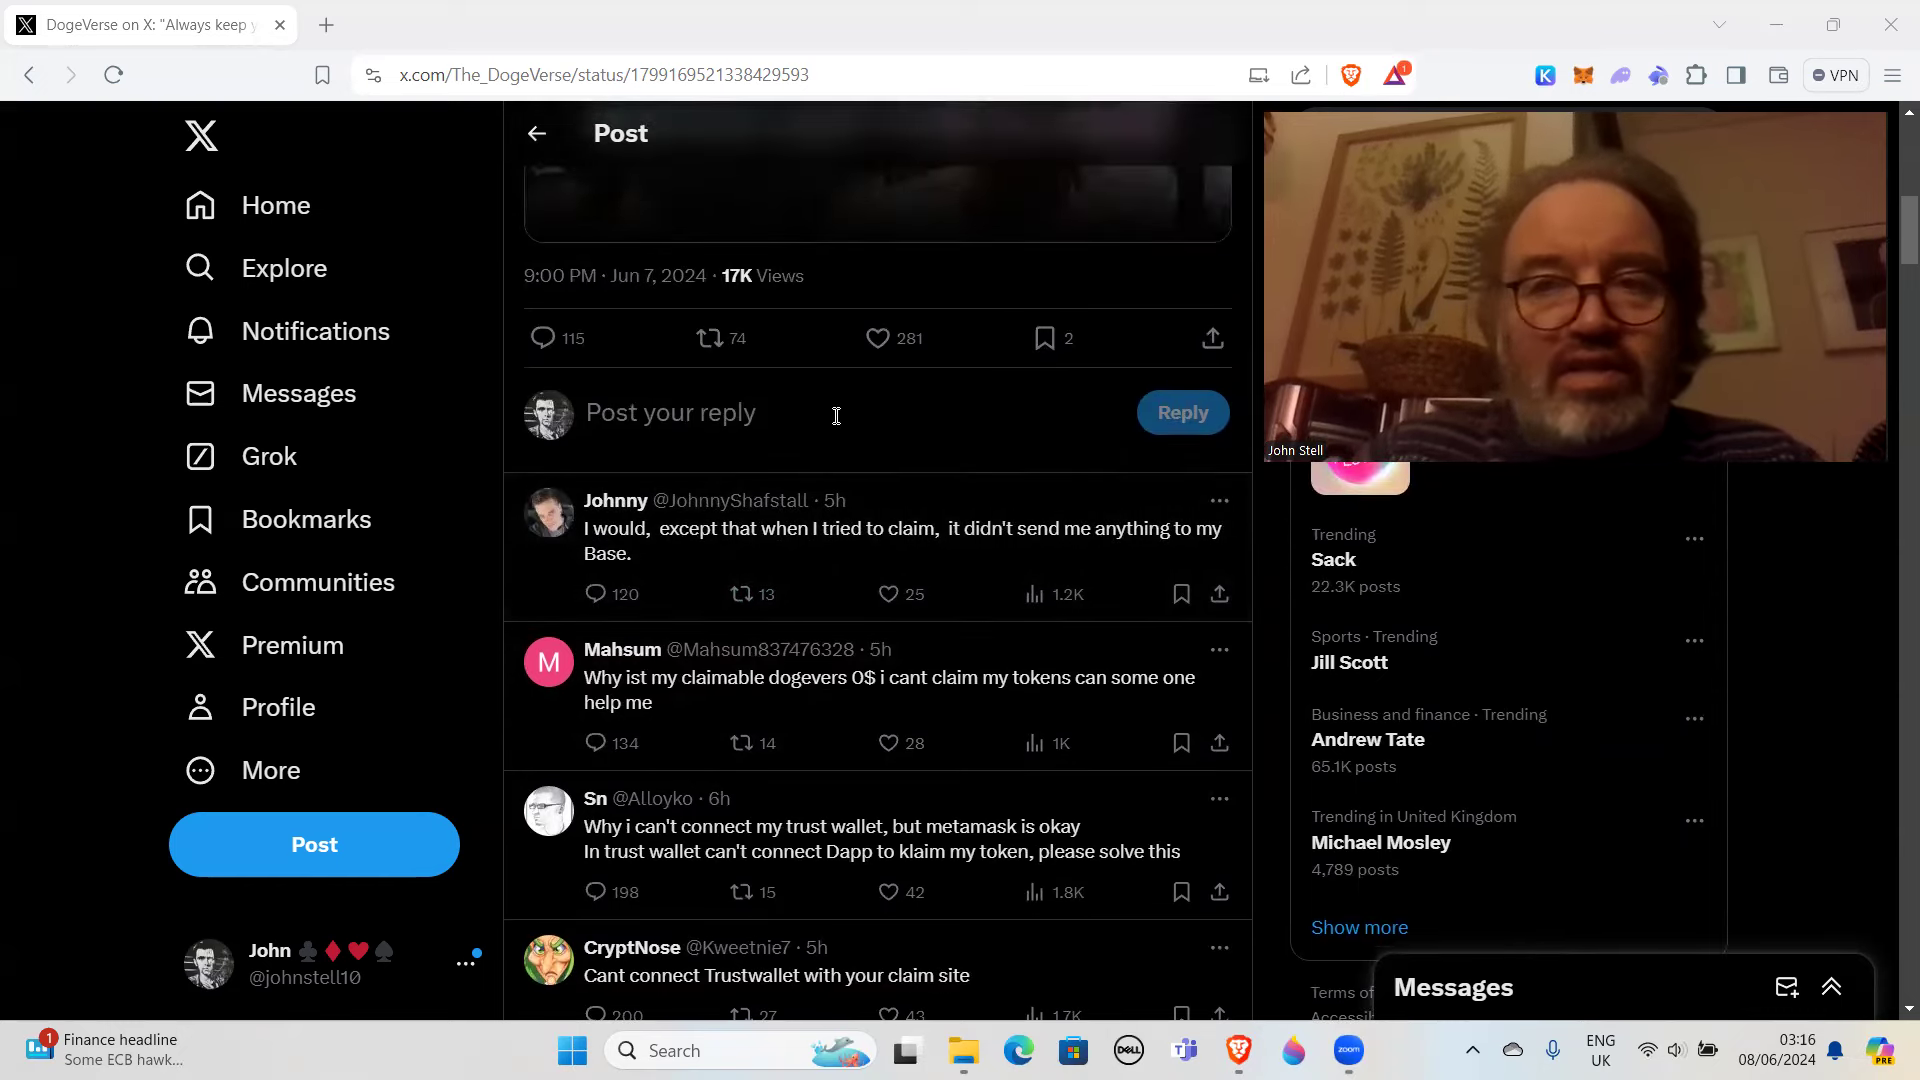
scroll(835, 415, "down", 2)
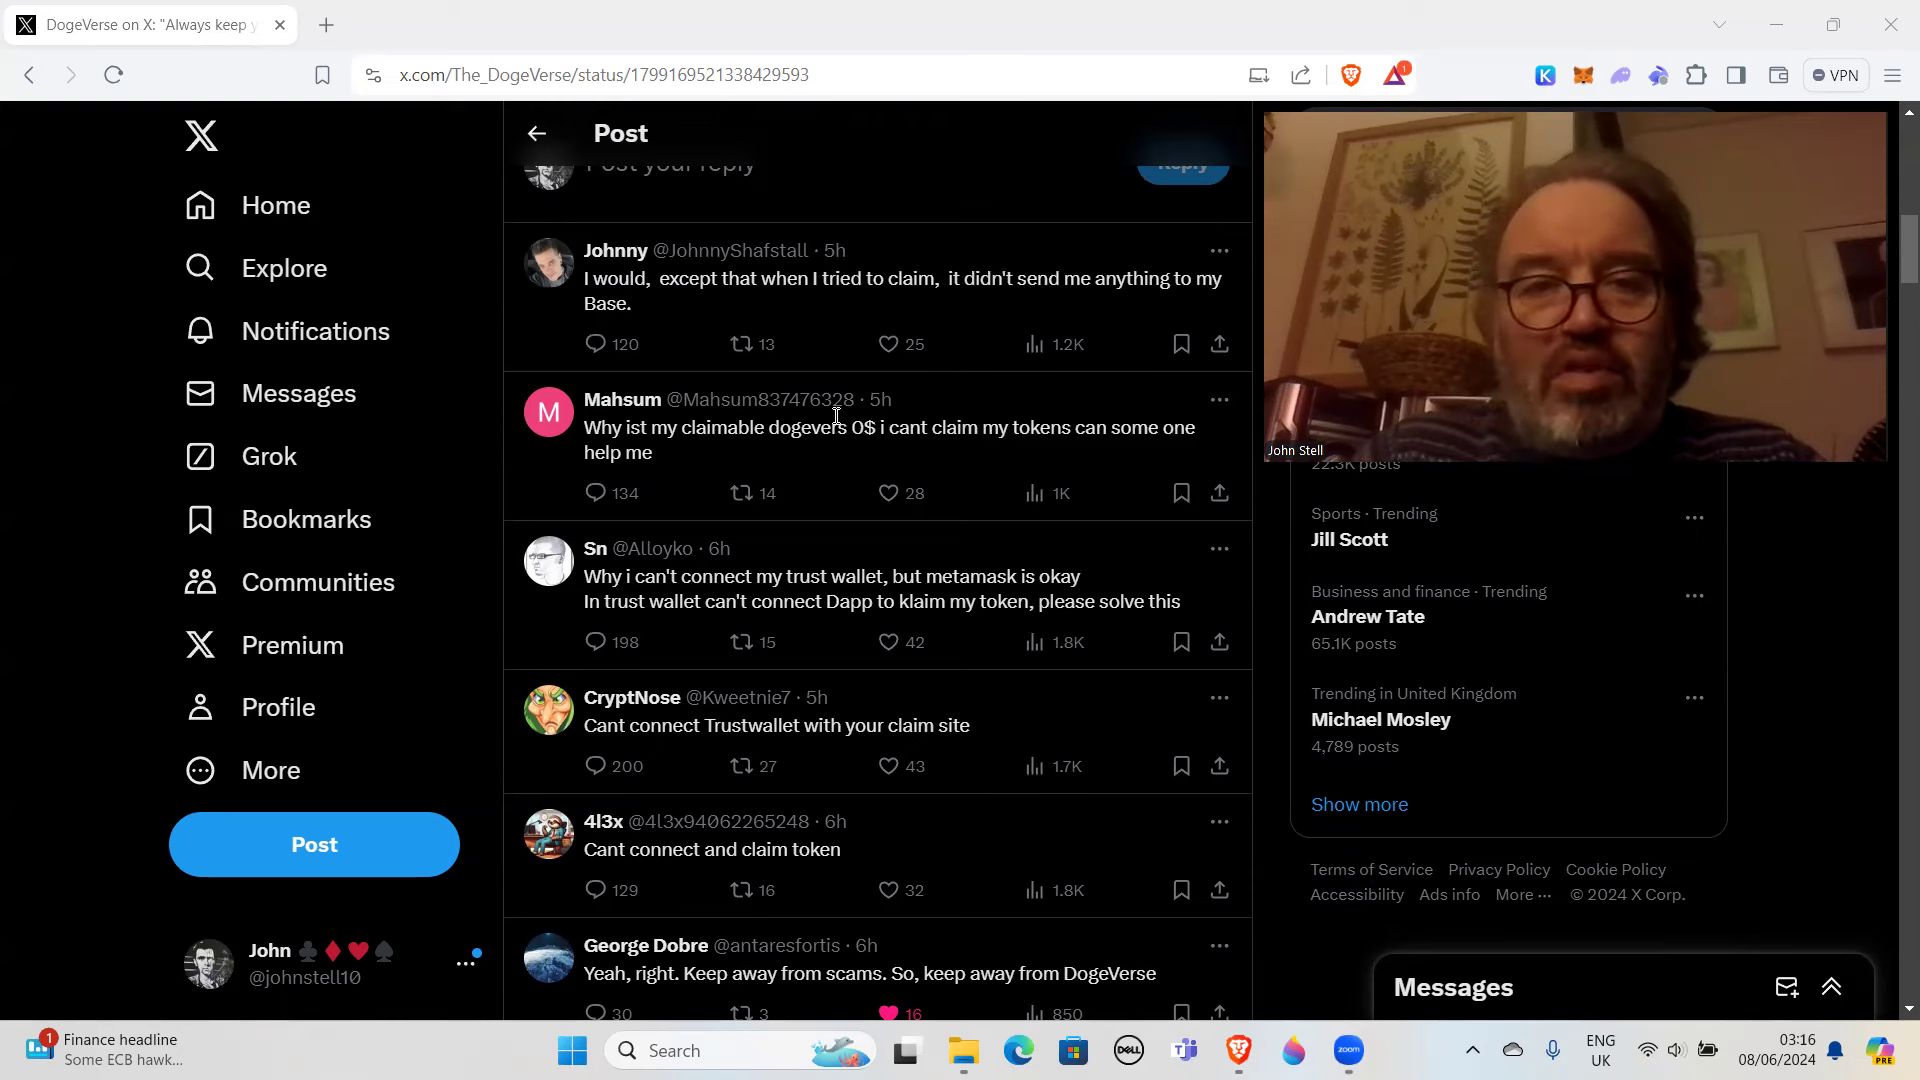
scroll(835, 416, "down", 3)
scroll(835, 415, "up", 1)
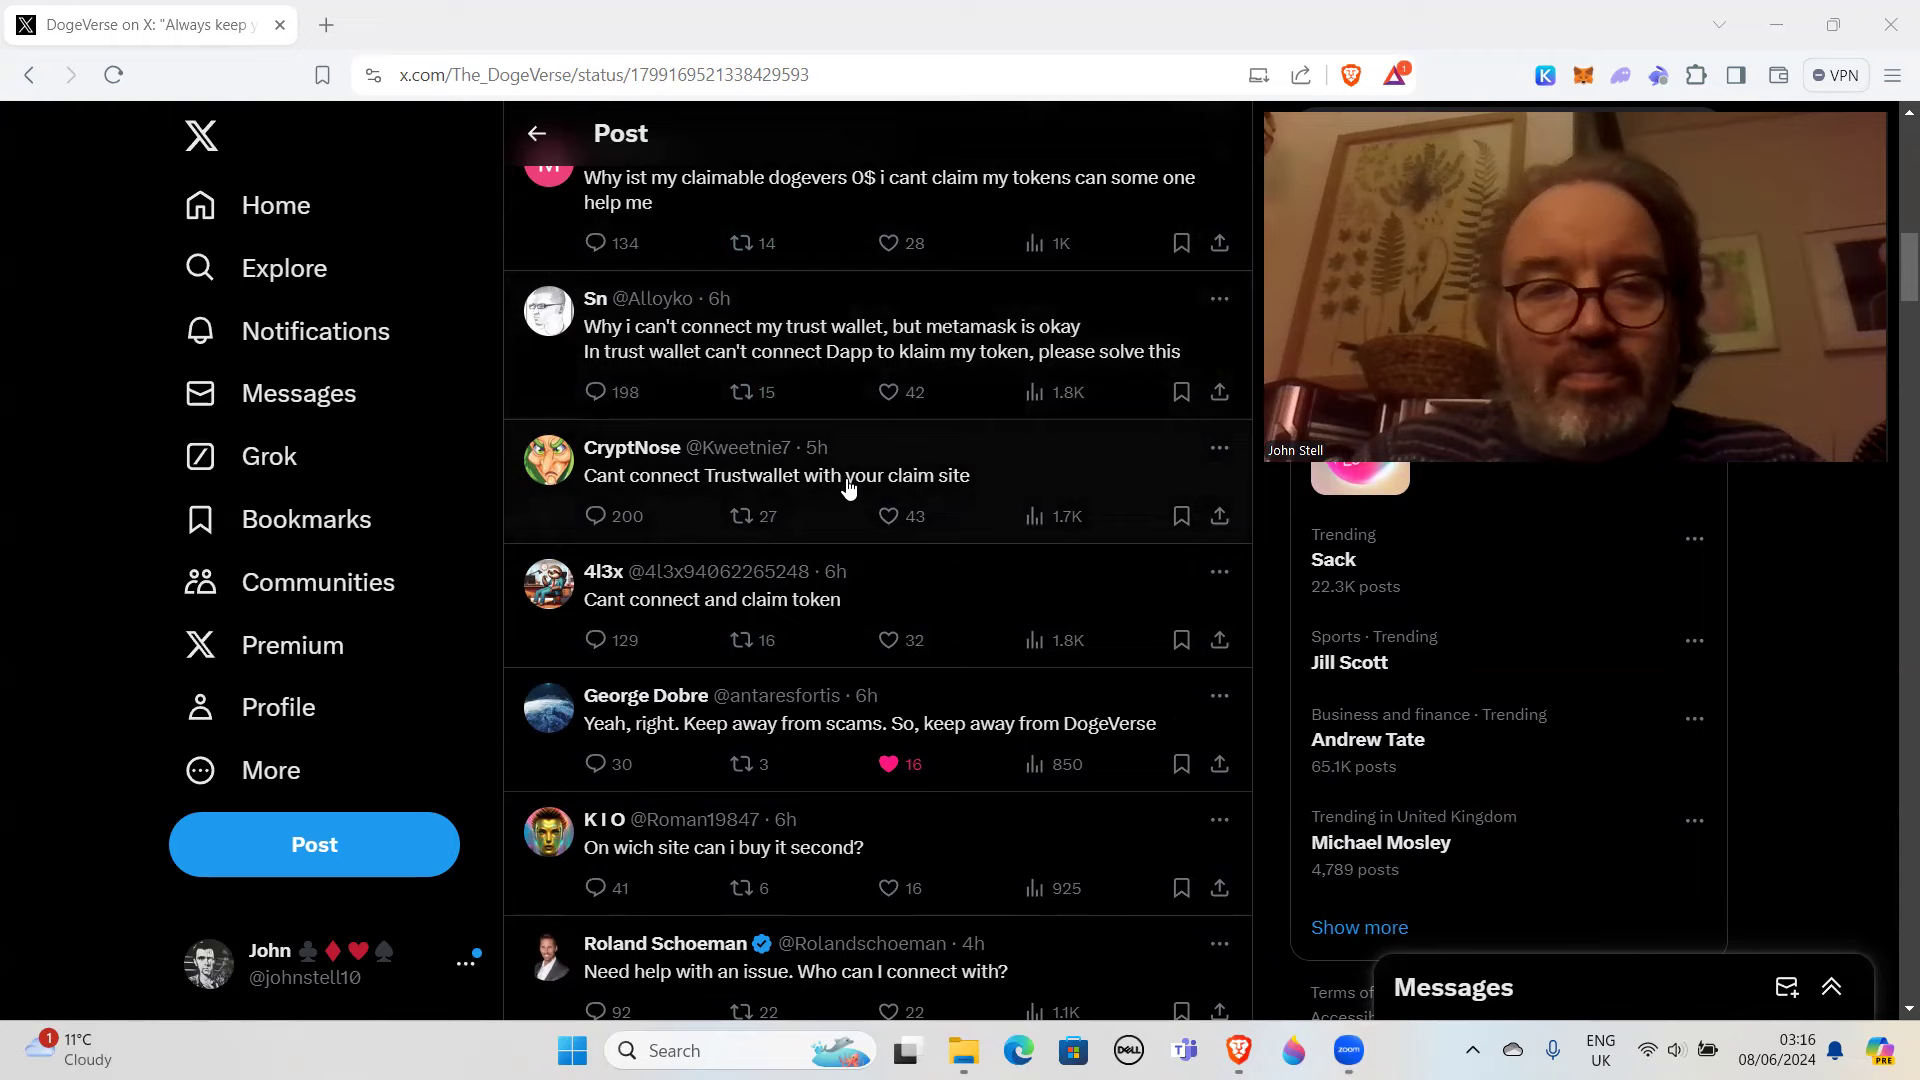
scroll(847, 487, "down", 2)
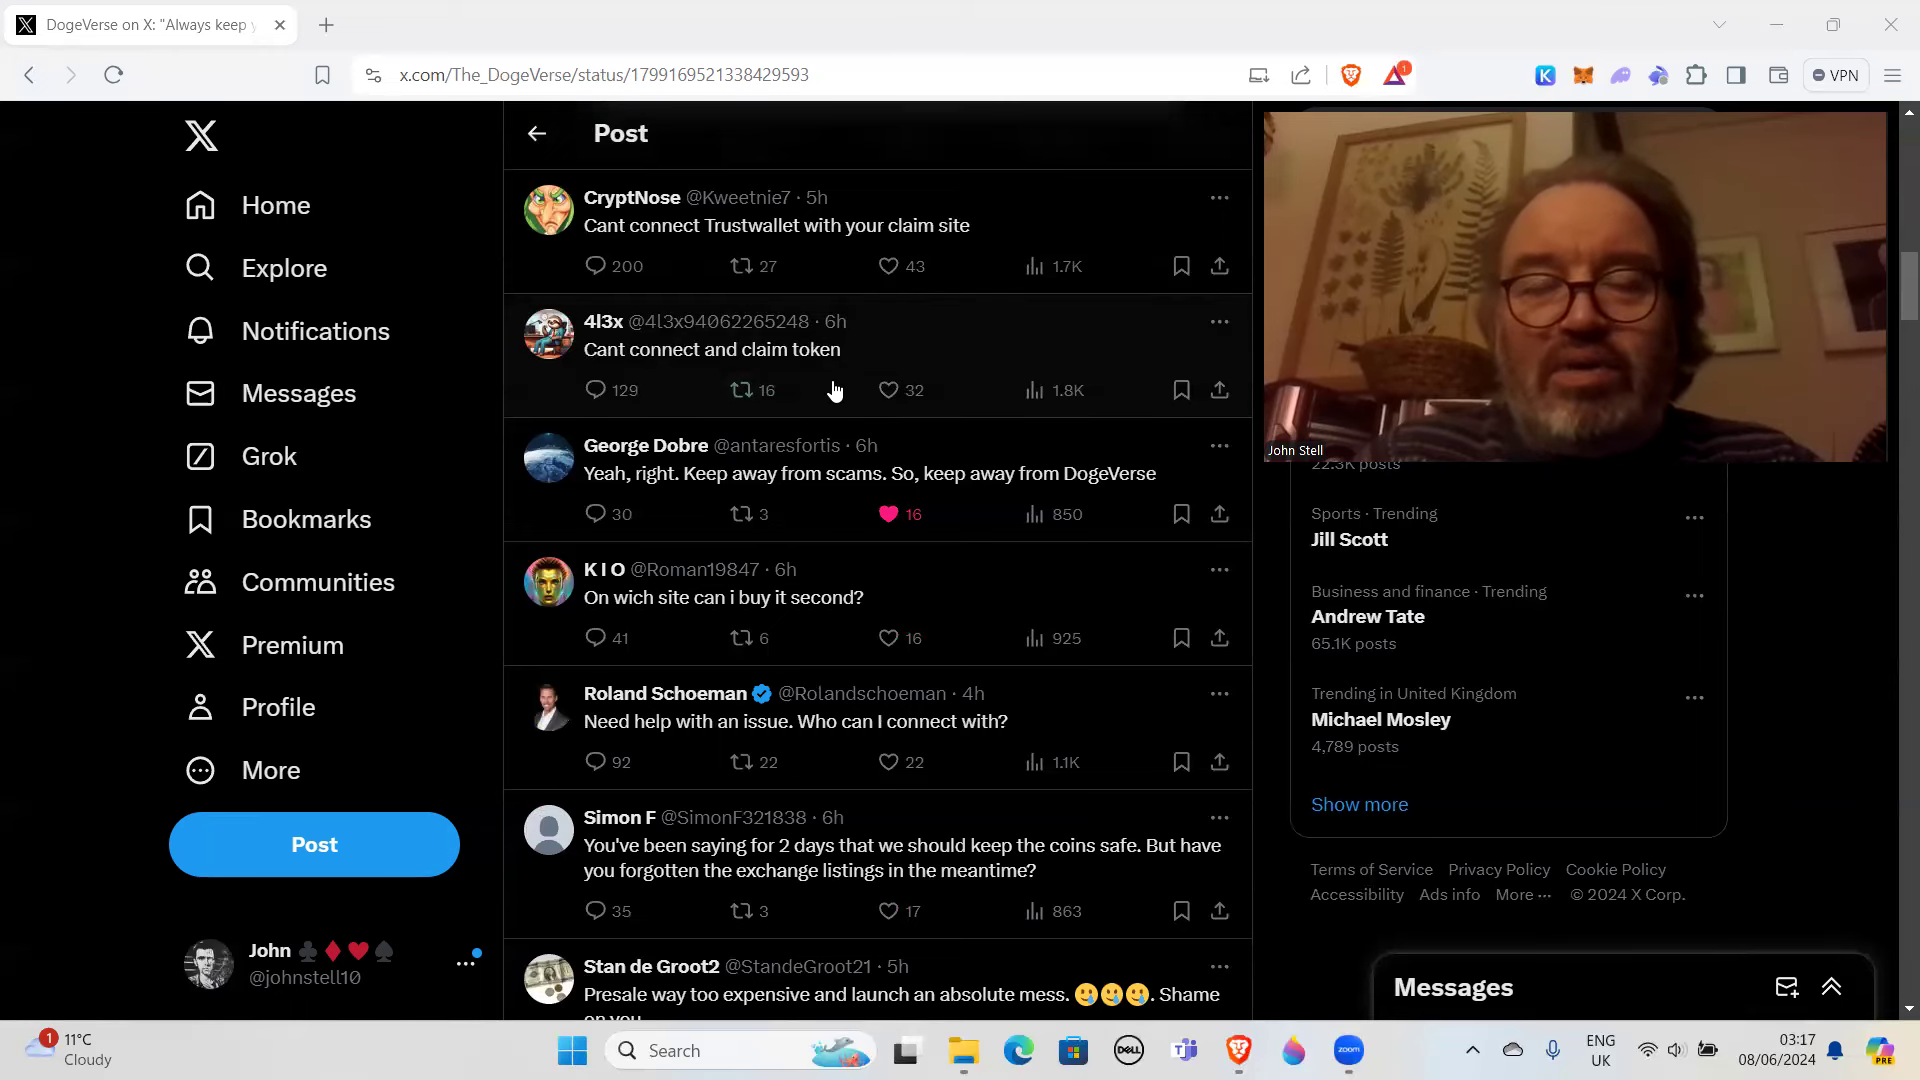
scroll(836, 392, "down", 1)
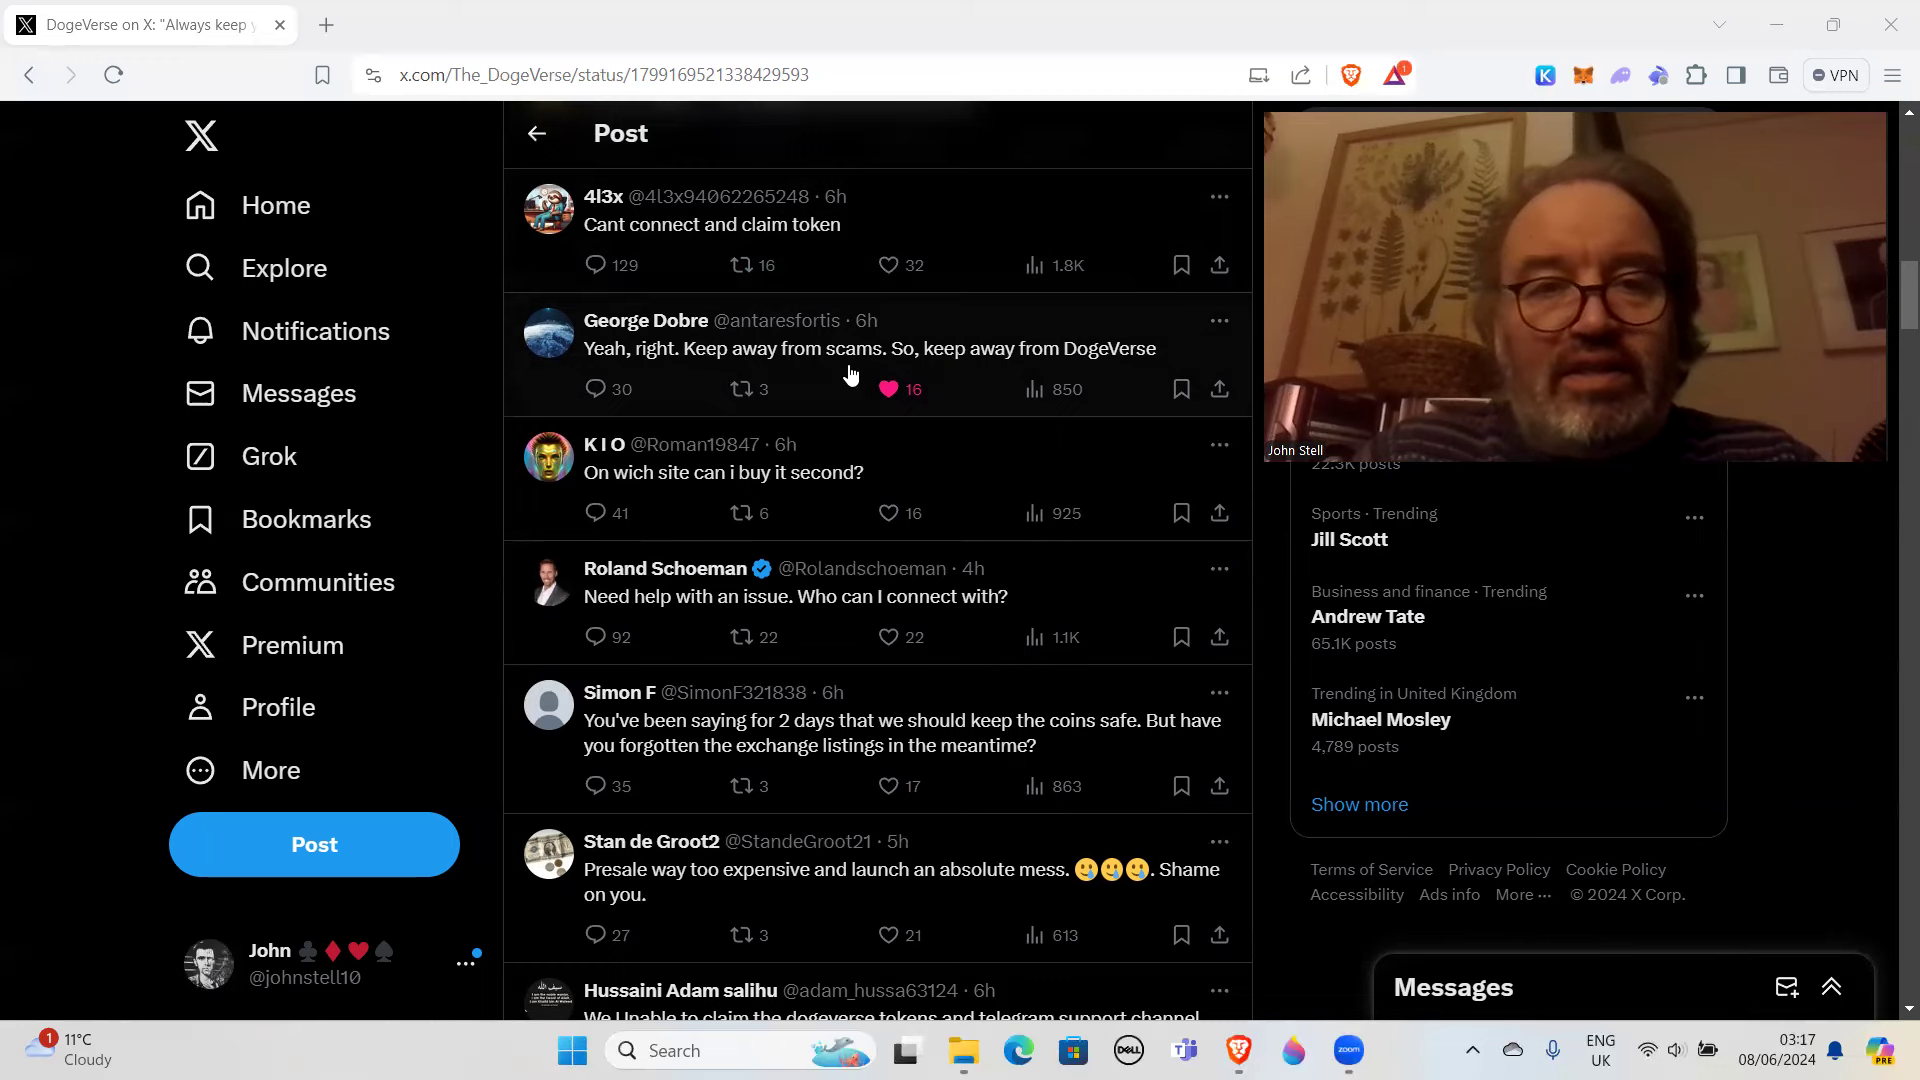
scroll(736, 505, "down", 1)
scroll(739, 514, "down", 2)
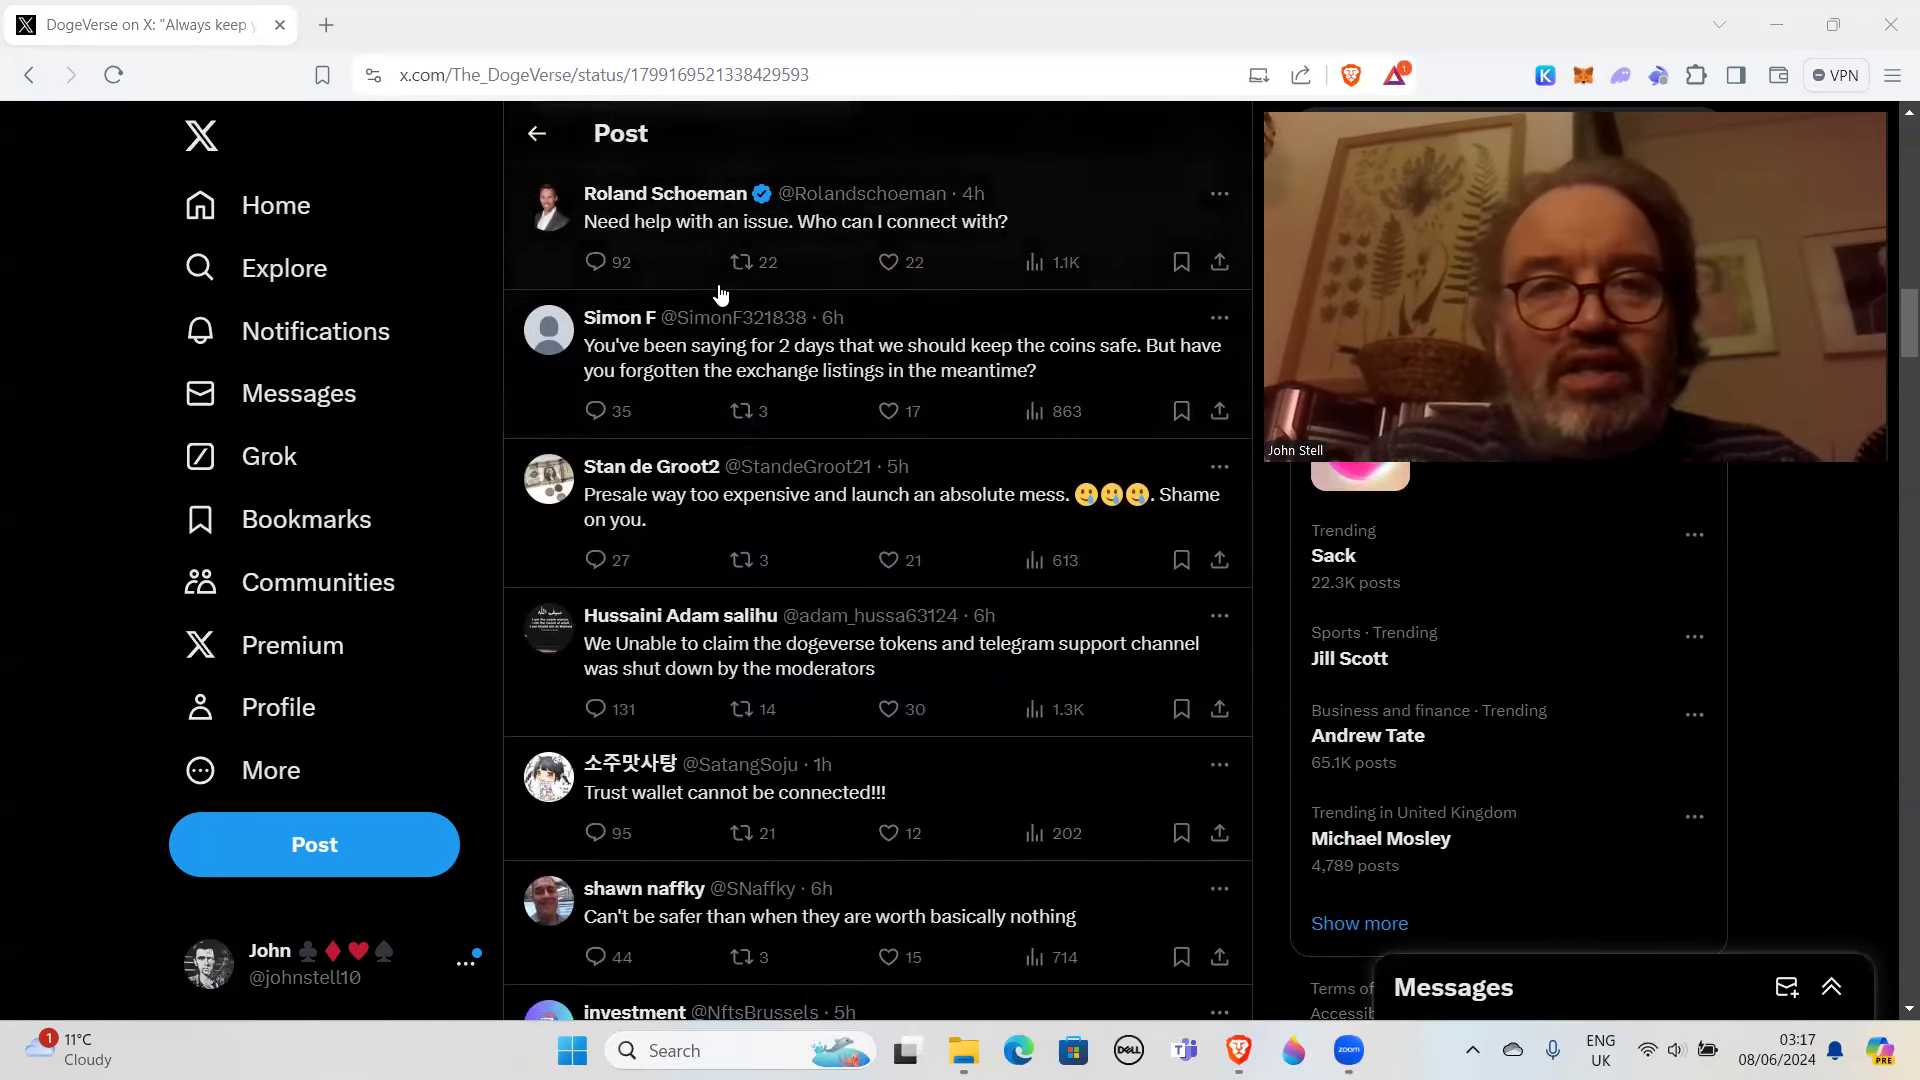
left_click(651, 267)
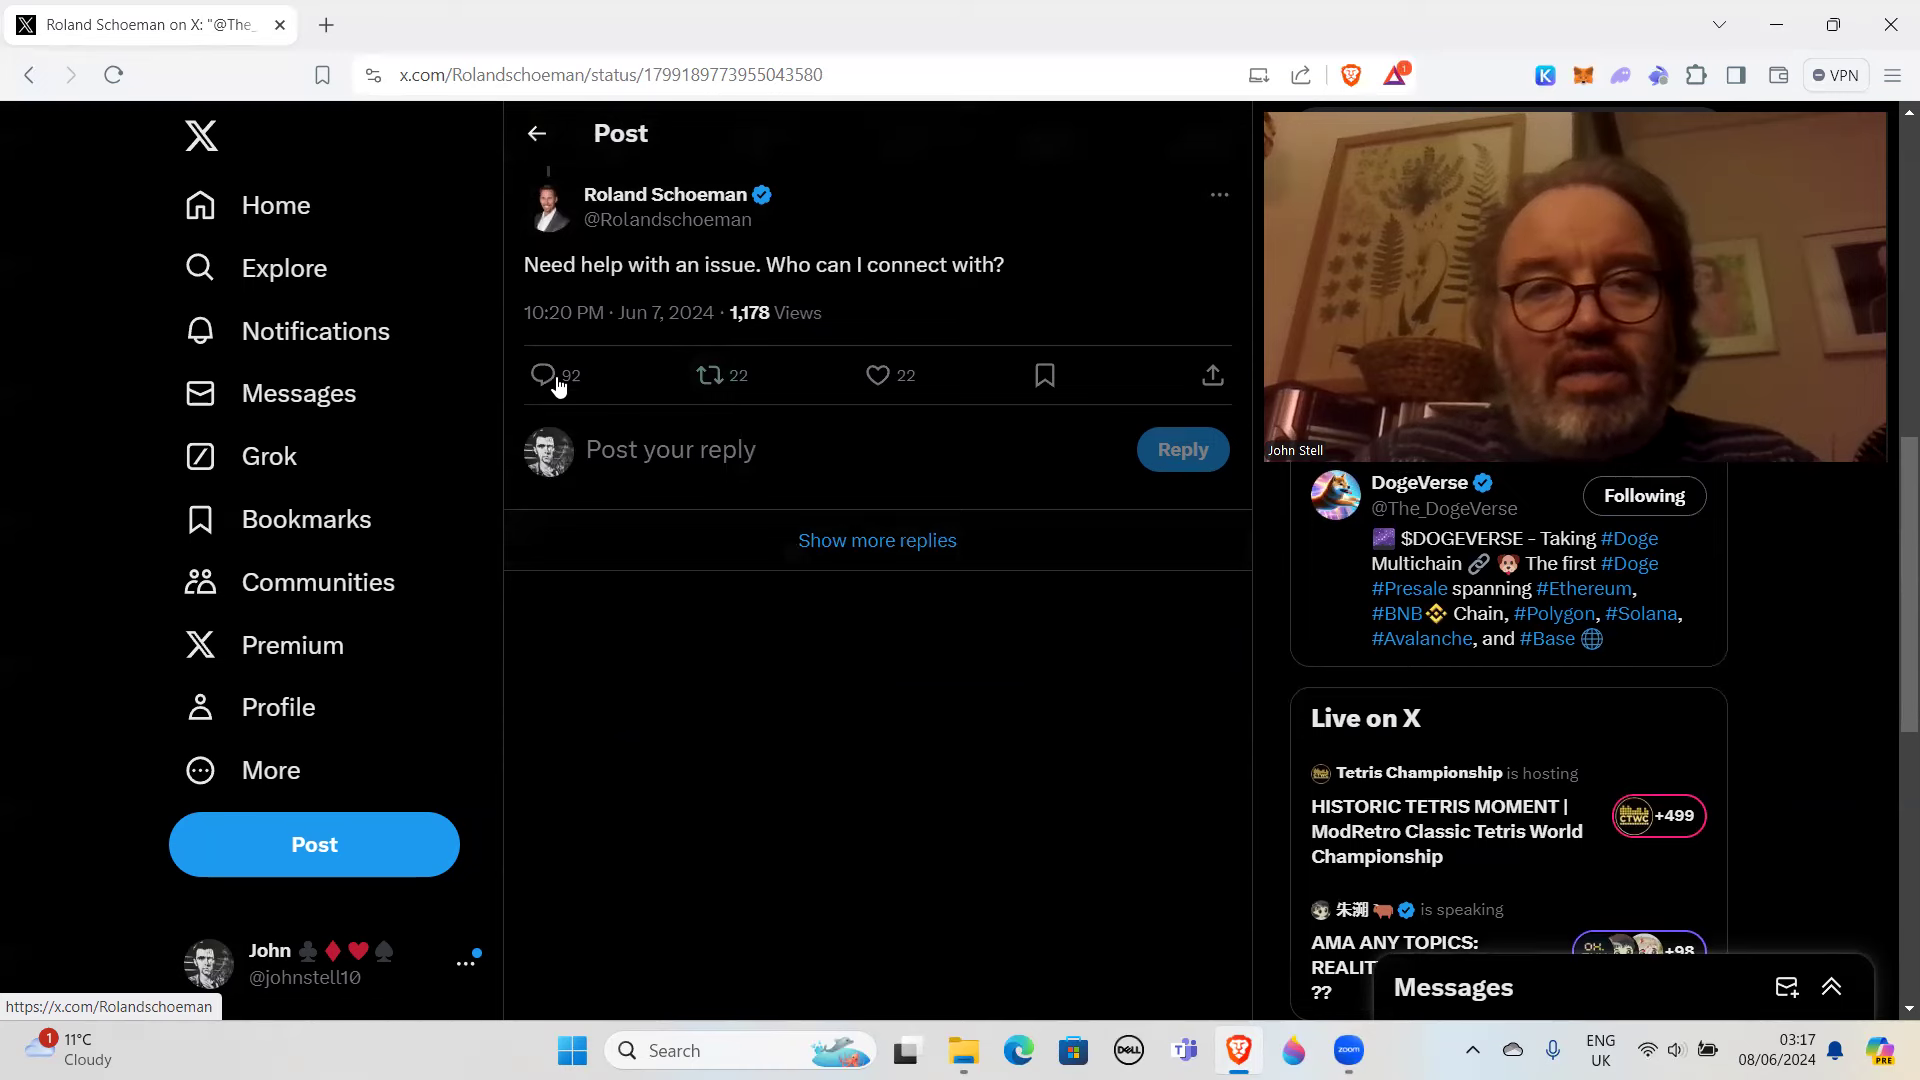
scroll(711, 375, "up", 2)
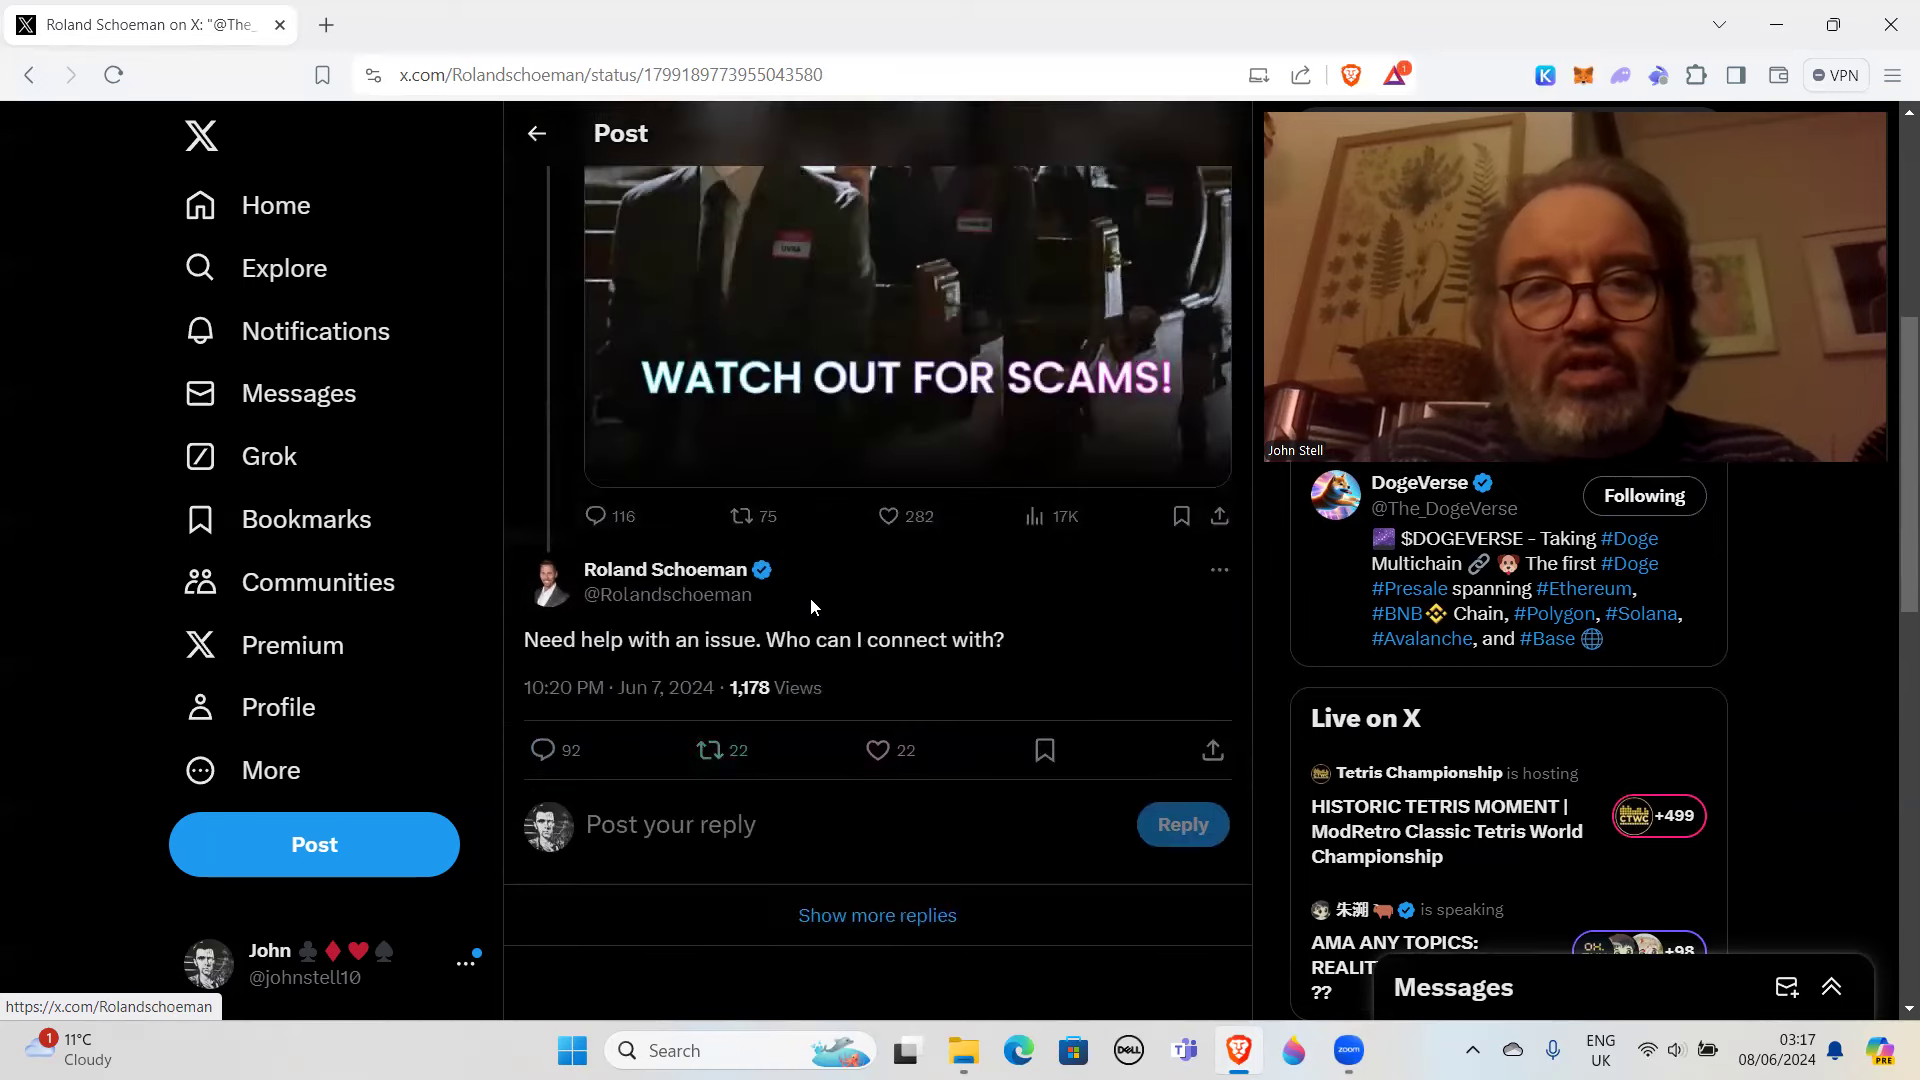
scroll(810, 540, "up", 3)
scroll(726, 545, "down", 2)
left_click(689, 642)
scroll(796, 600, "down", 4)
scroll(816, 581, "down", 3)
scroll(817, 585, "down", 3)
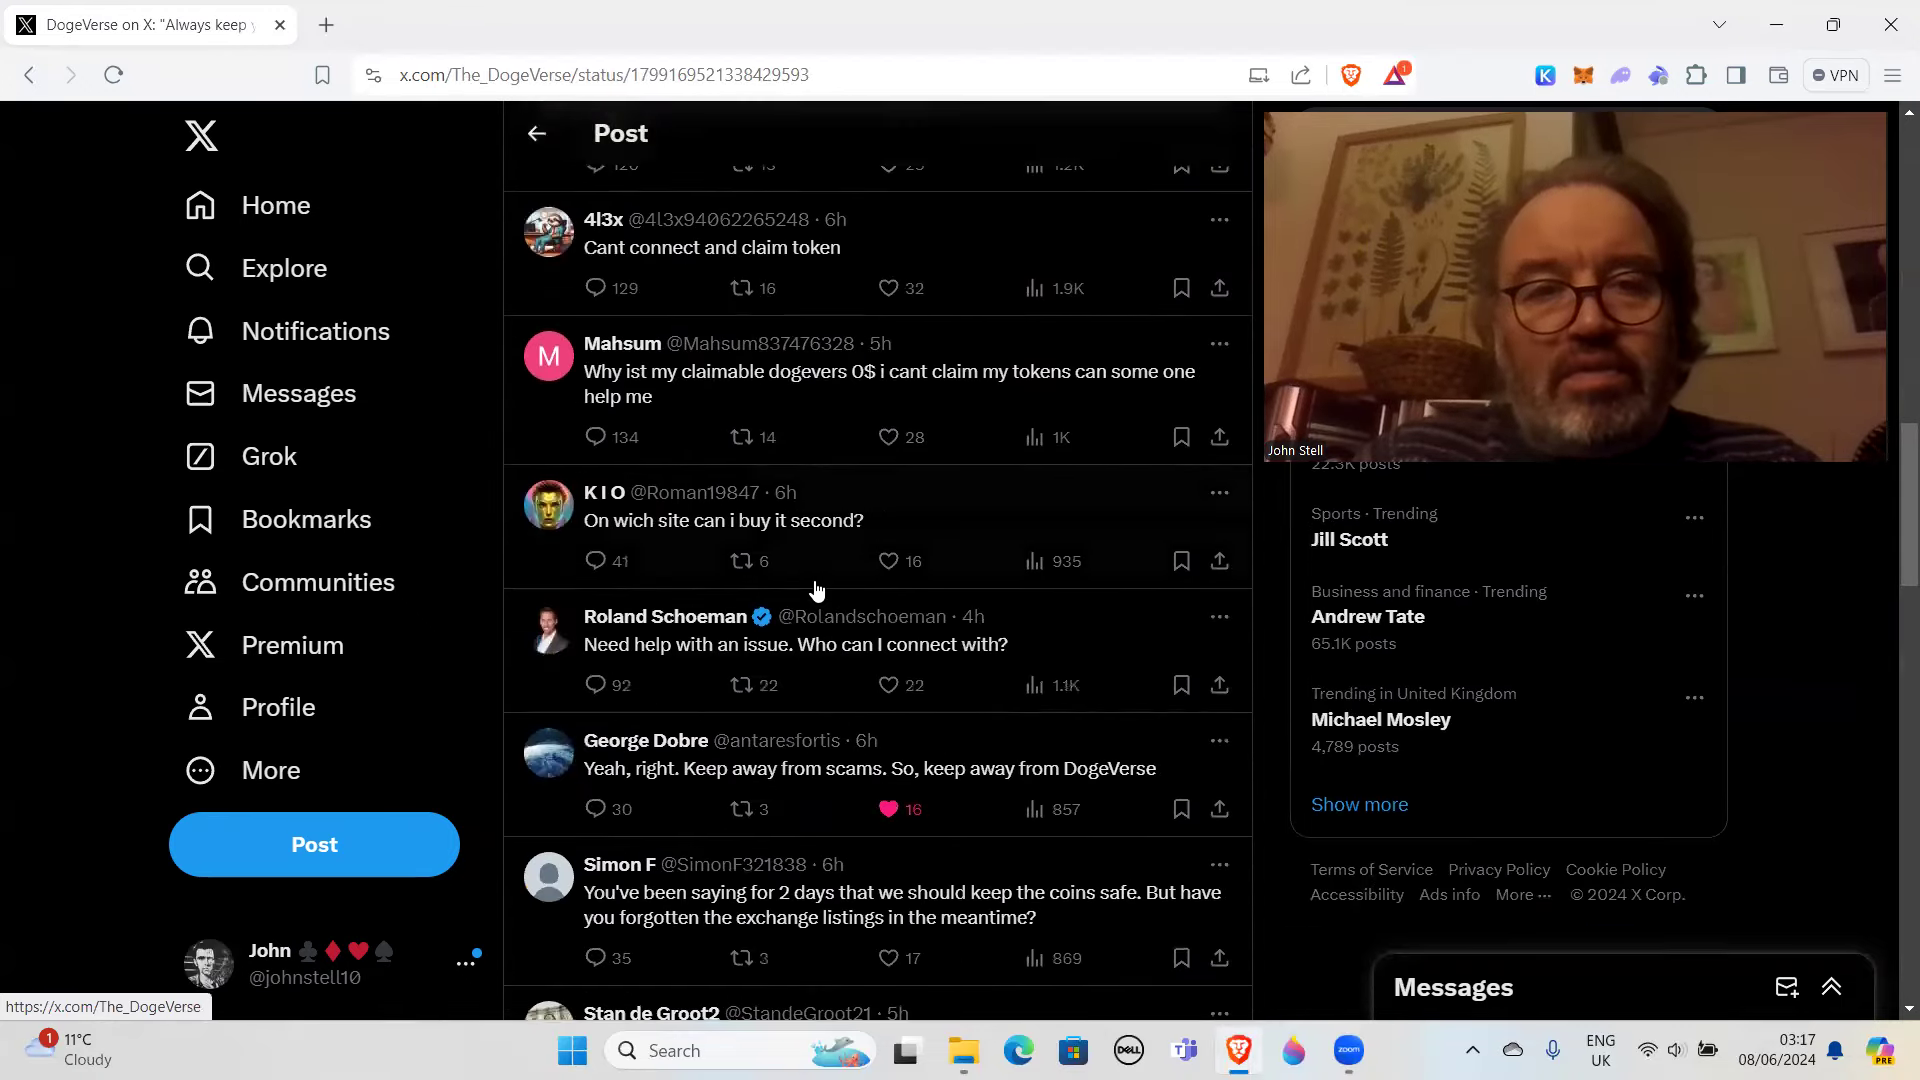
scroll(817, 590, "down", 2)
scroll(816, 590, "down", 3)
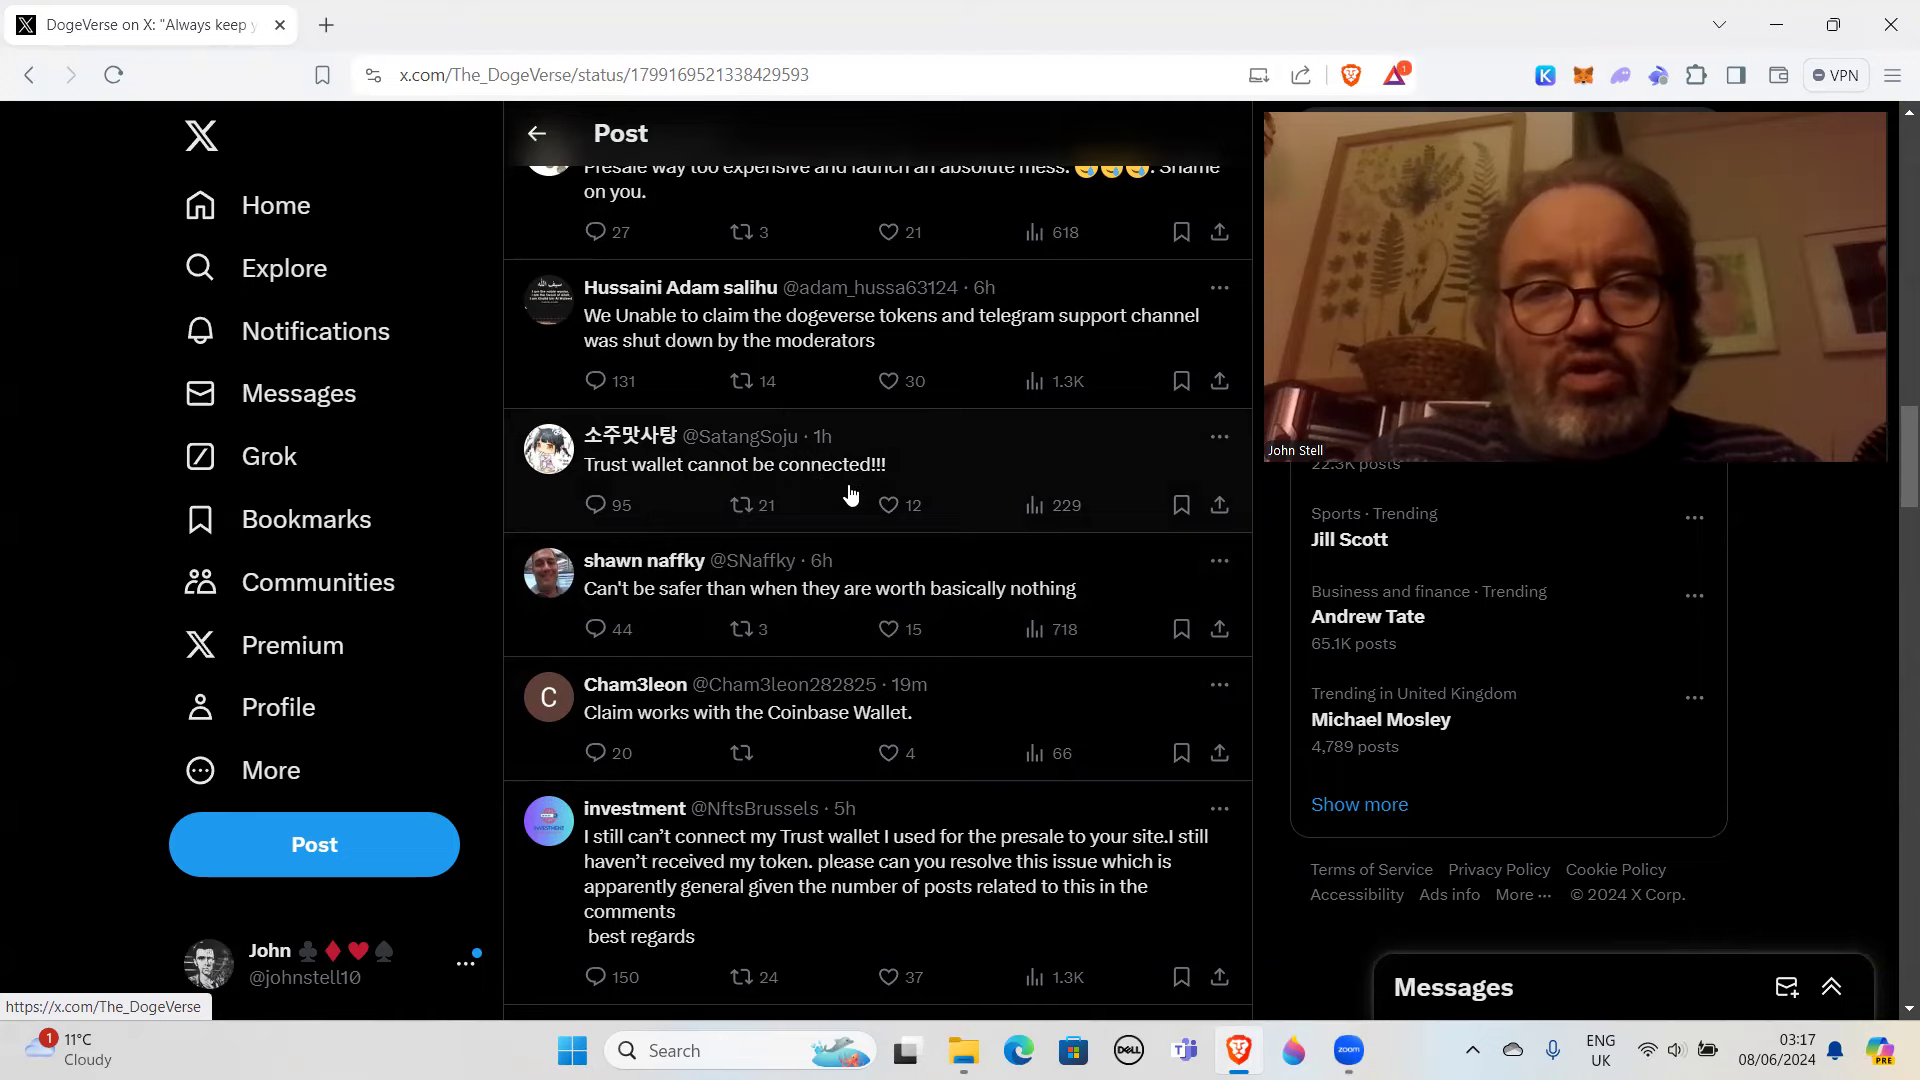
scroll(850, 495, "down", 2)
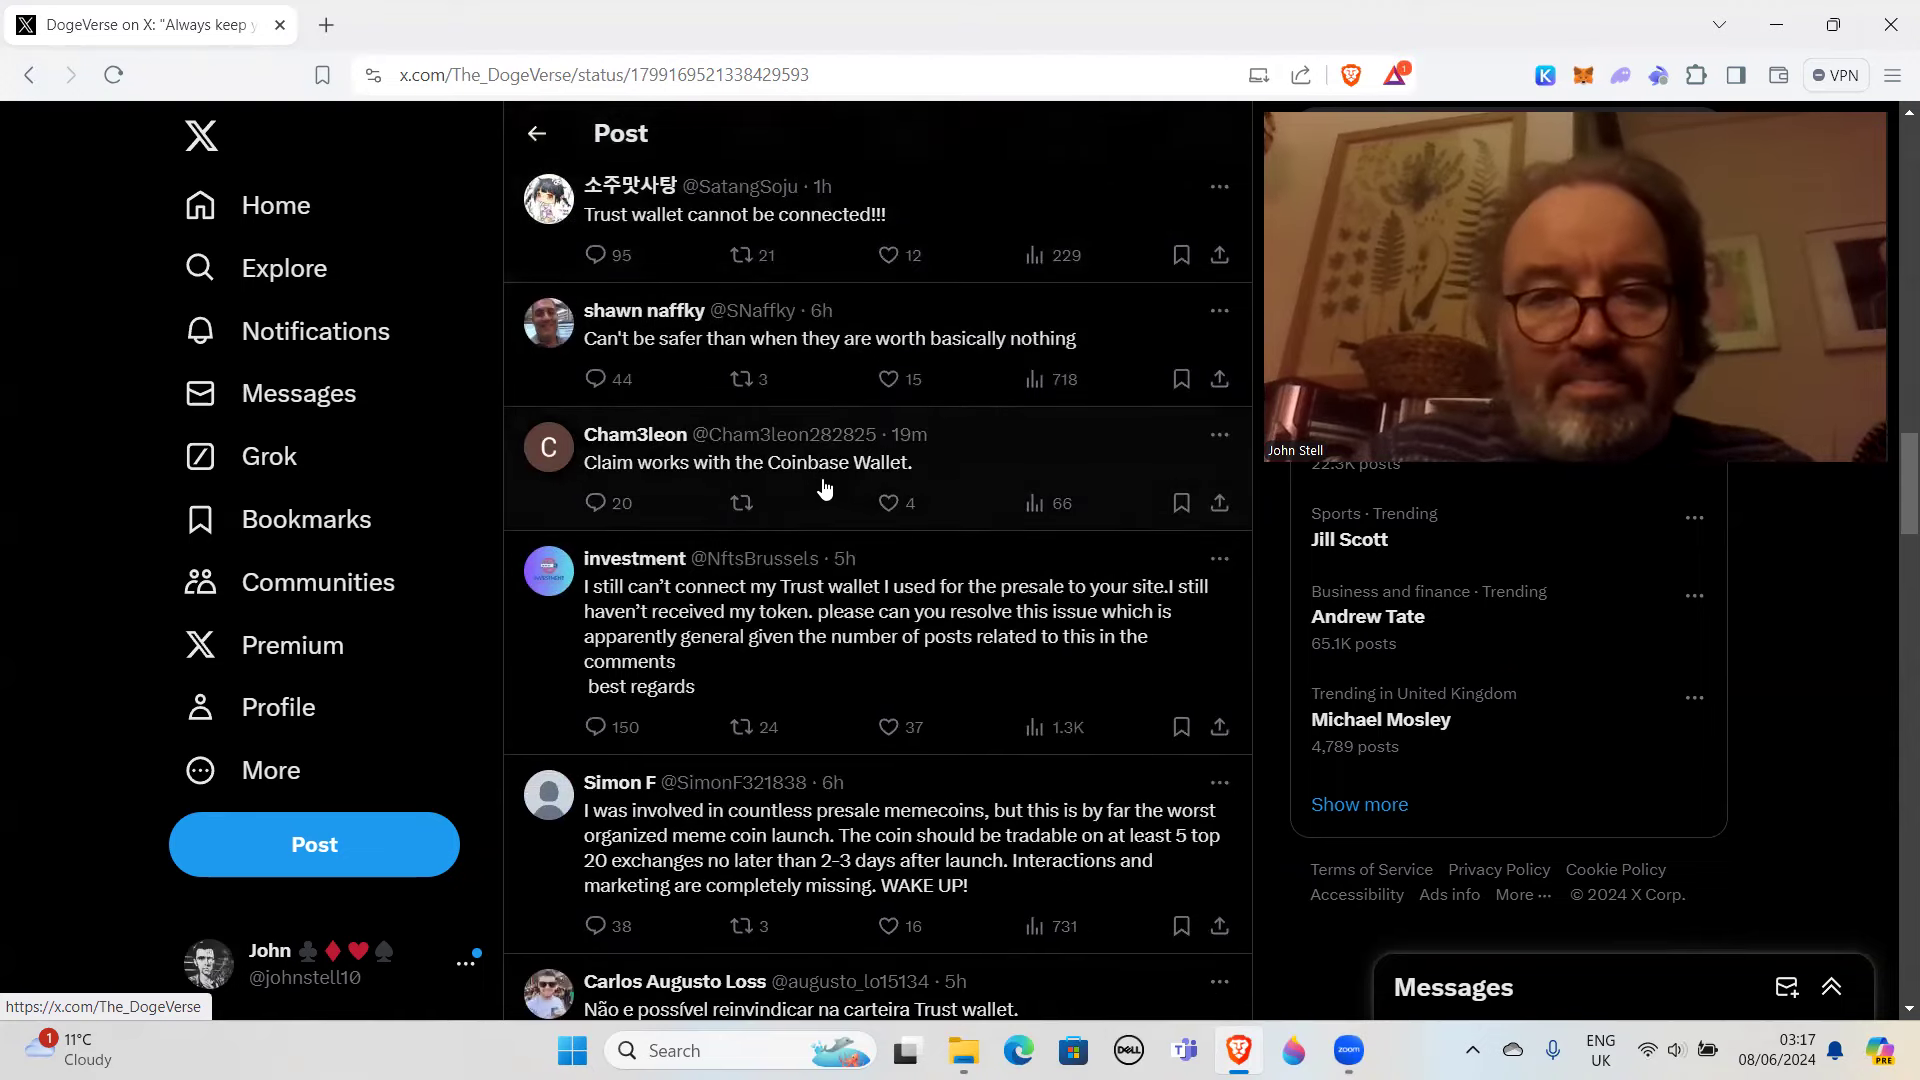
scroll(834, 482, "down", 1)
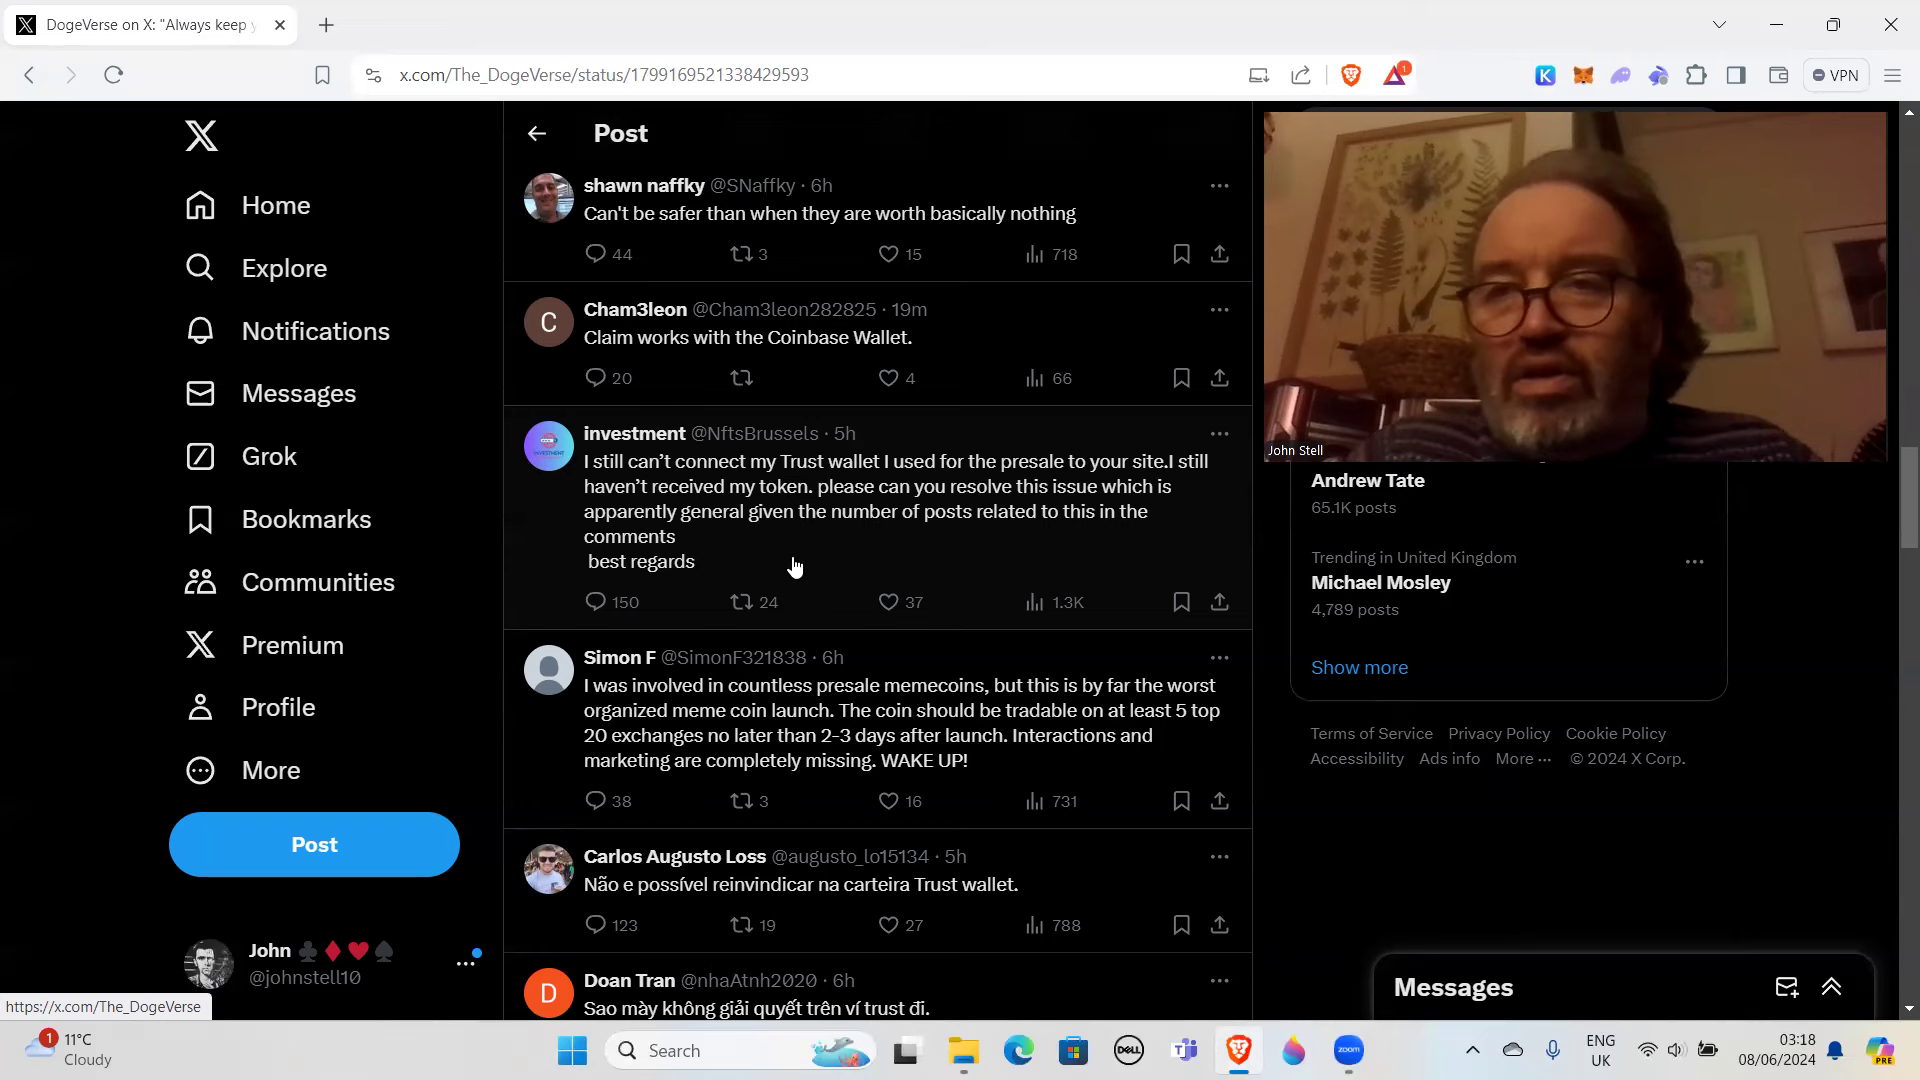
scroll(796, 572, "down", 1)
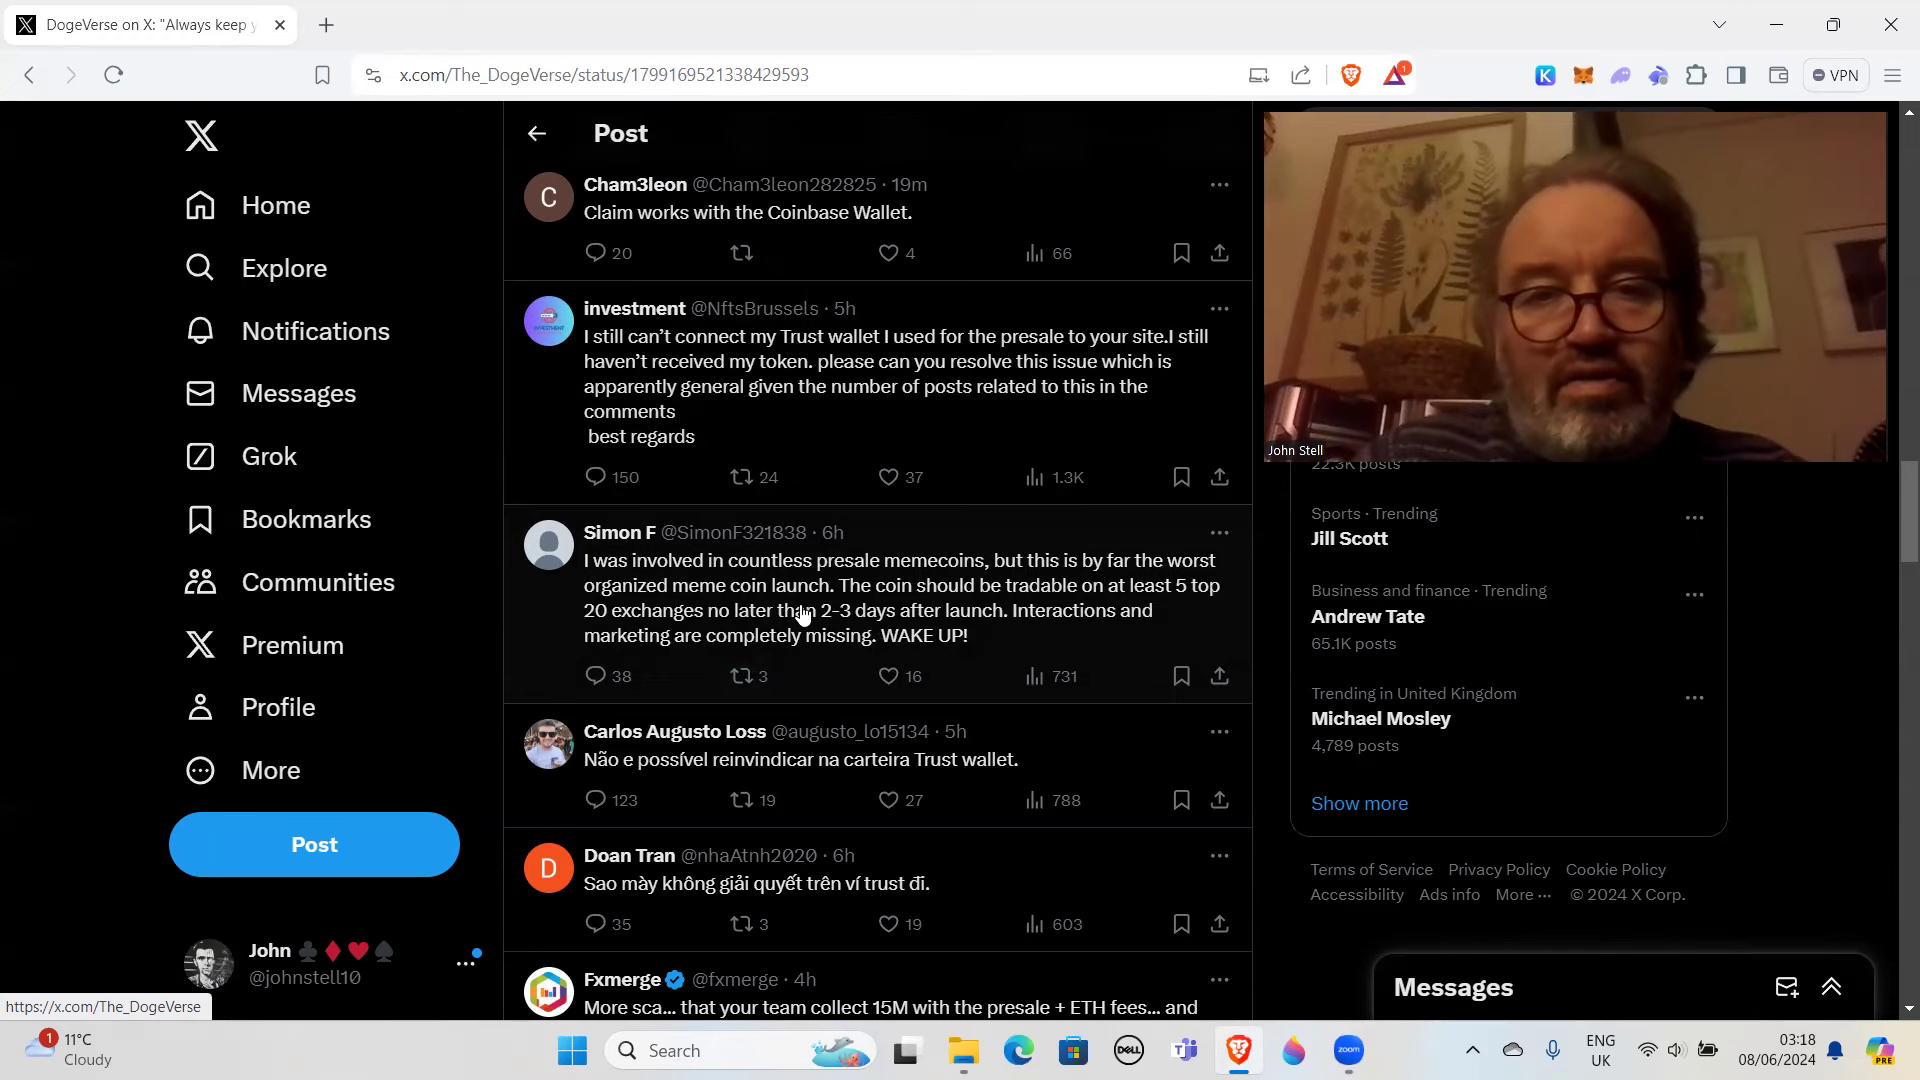
scroll(803, 615, "down", 2)
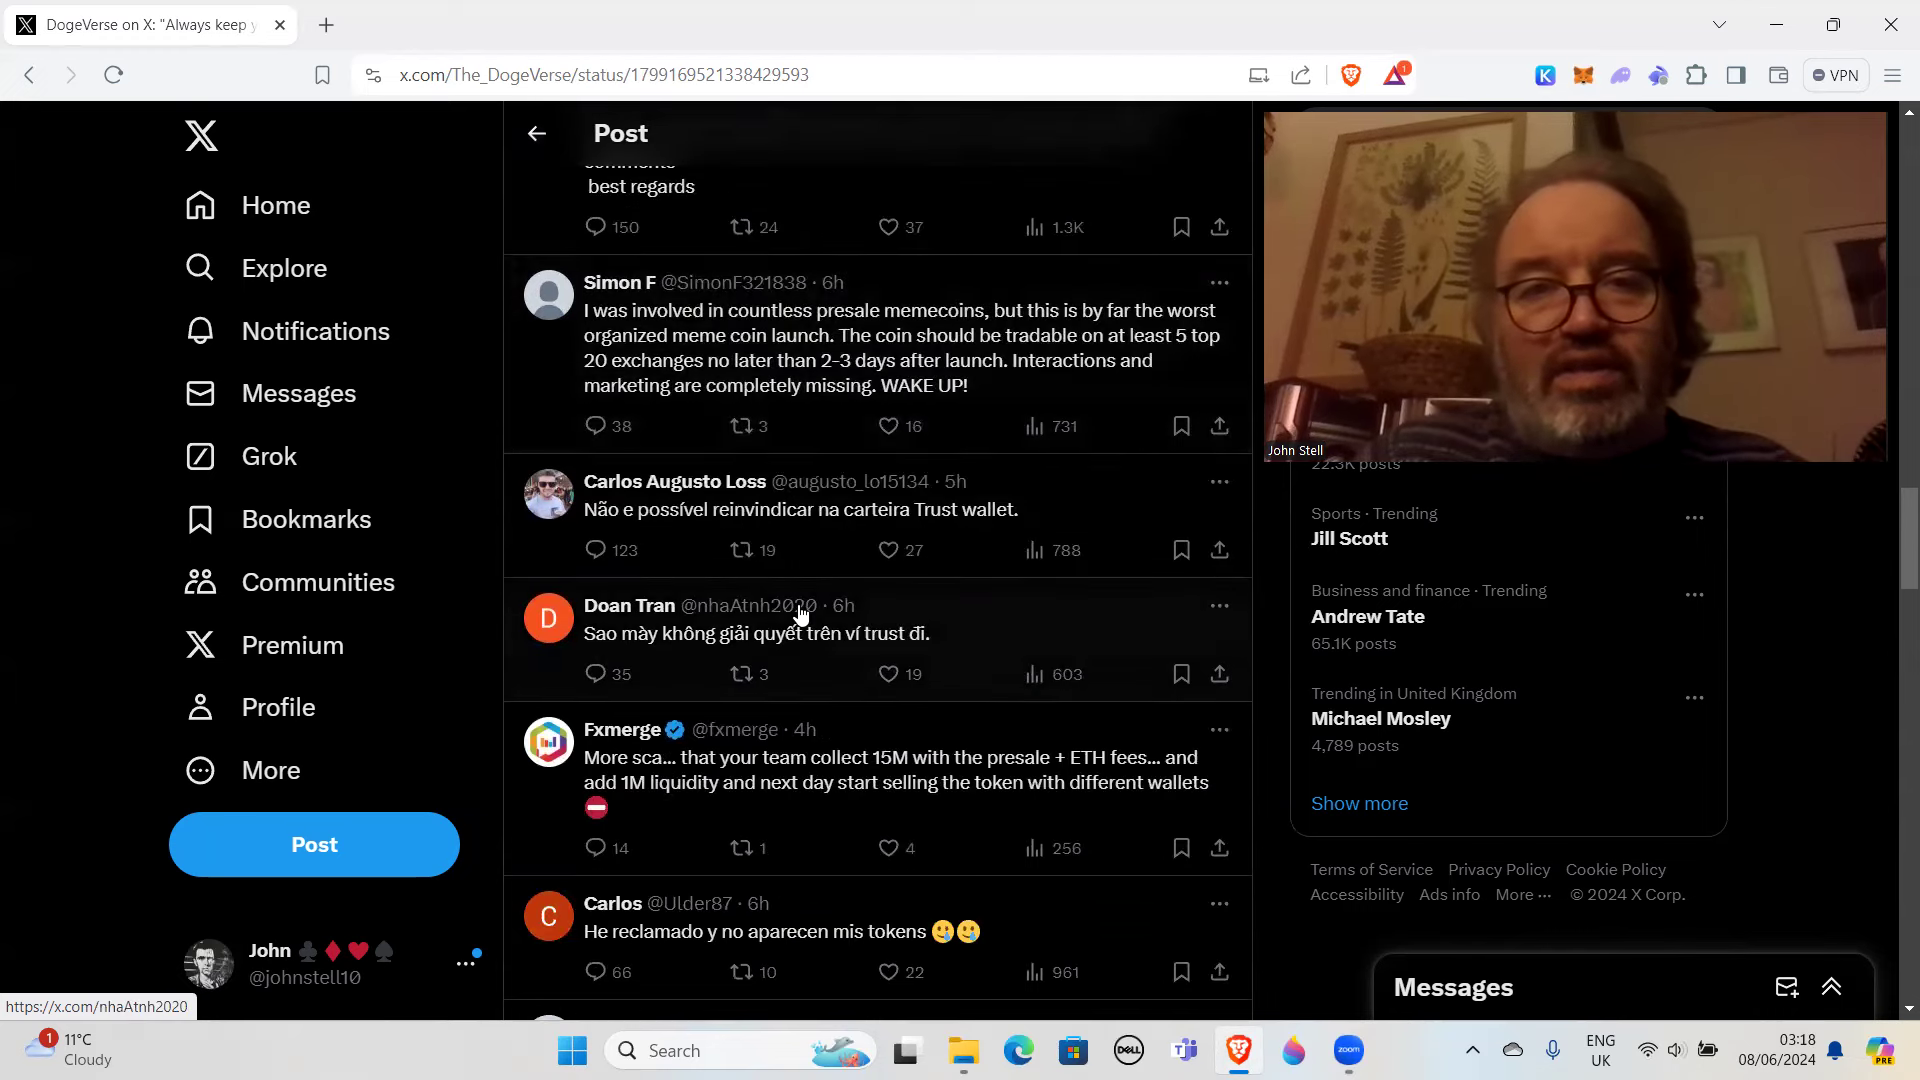
scroll(799, 612, "down", 1)
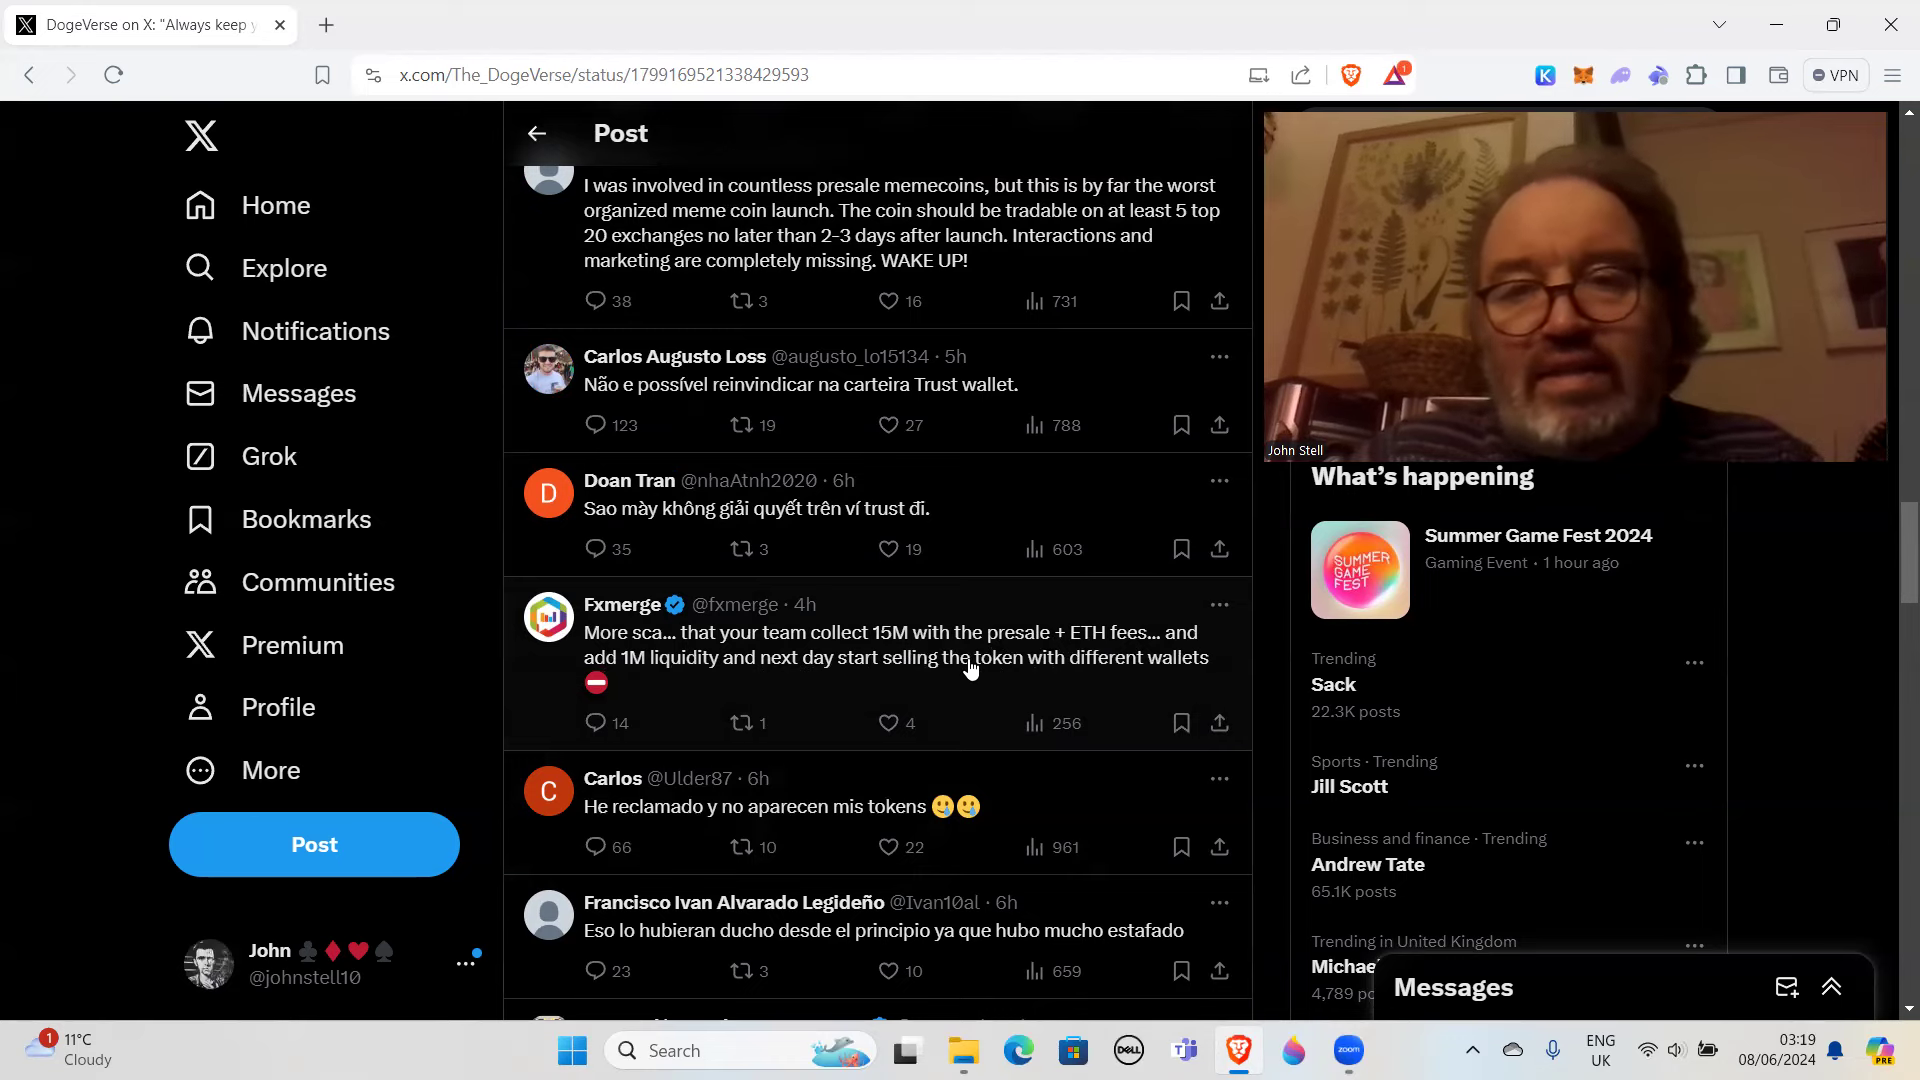
scroll(964, 673, "down", 1)
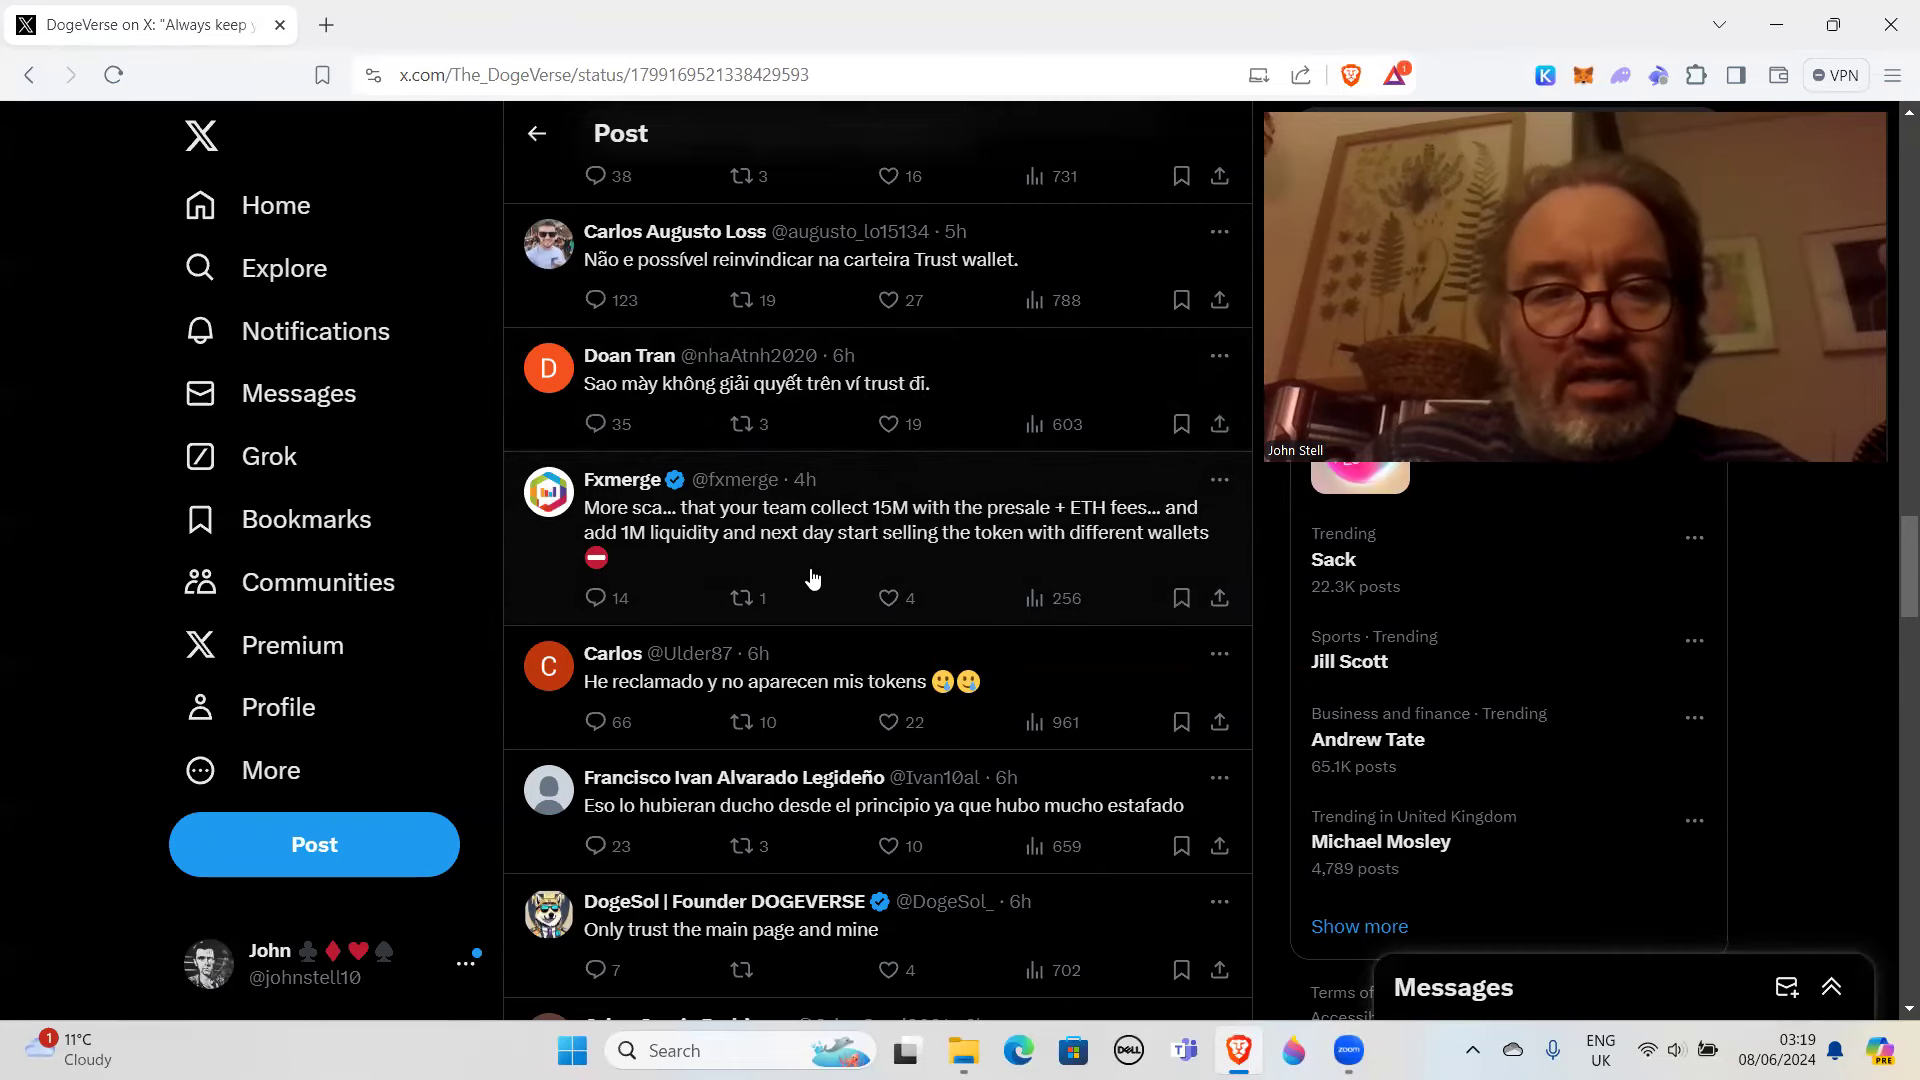
scroll(810, 577, "down", 2)
scroll(811, 578, "down", 2)
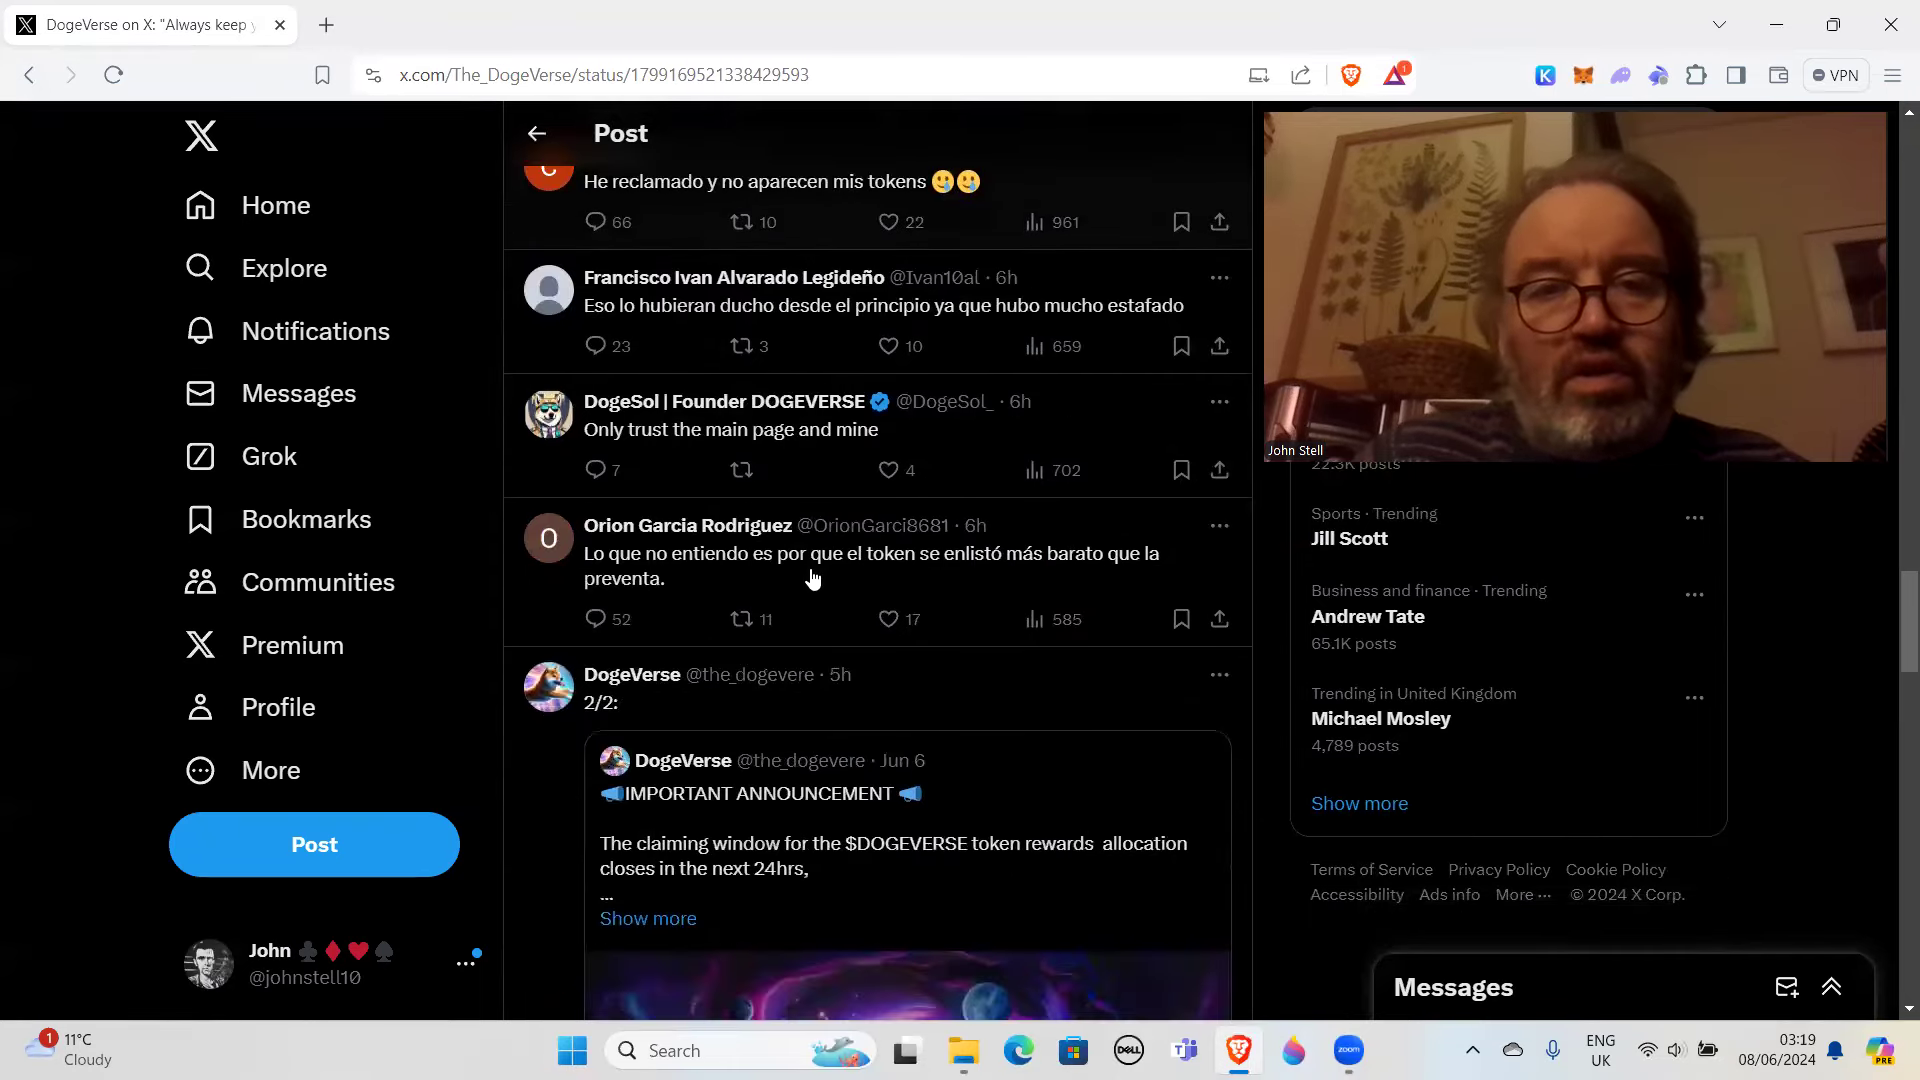
scroll(810, 577, "down", 2)
scroll(818, 575, "up", 2)
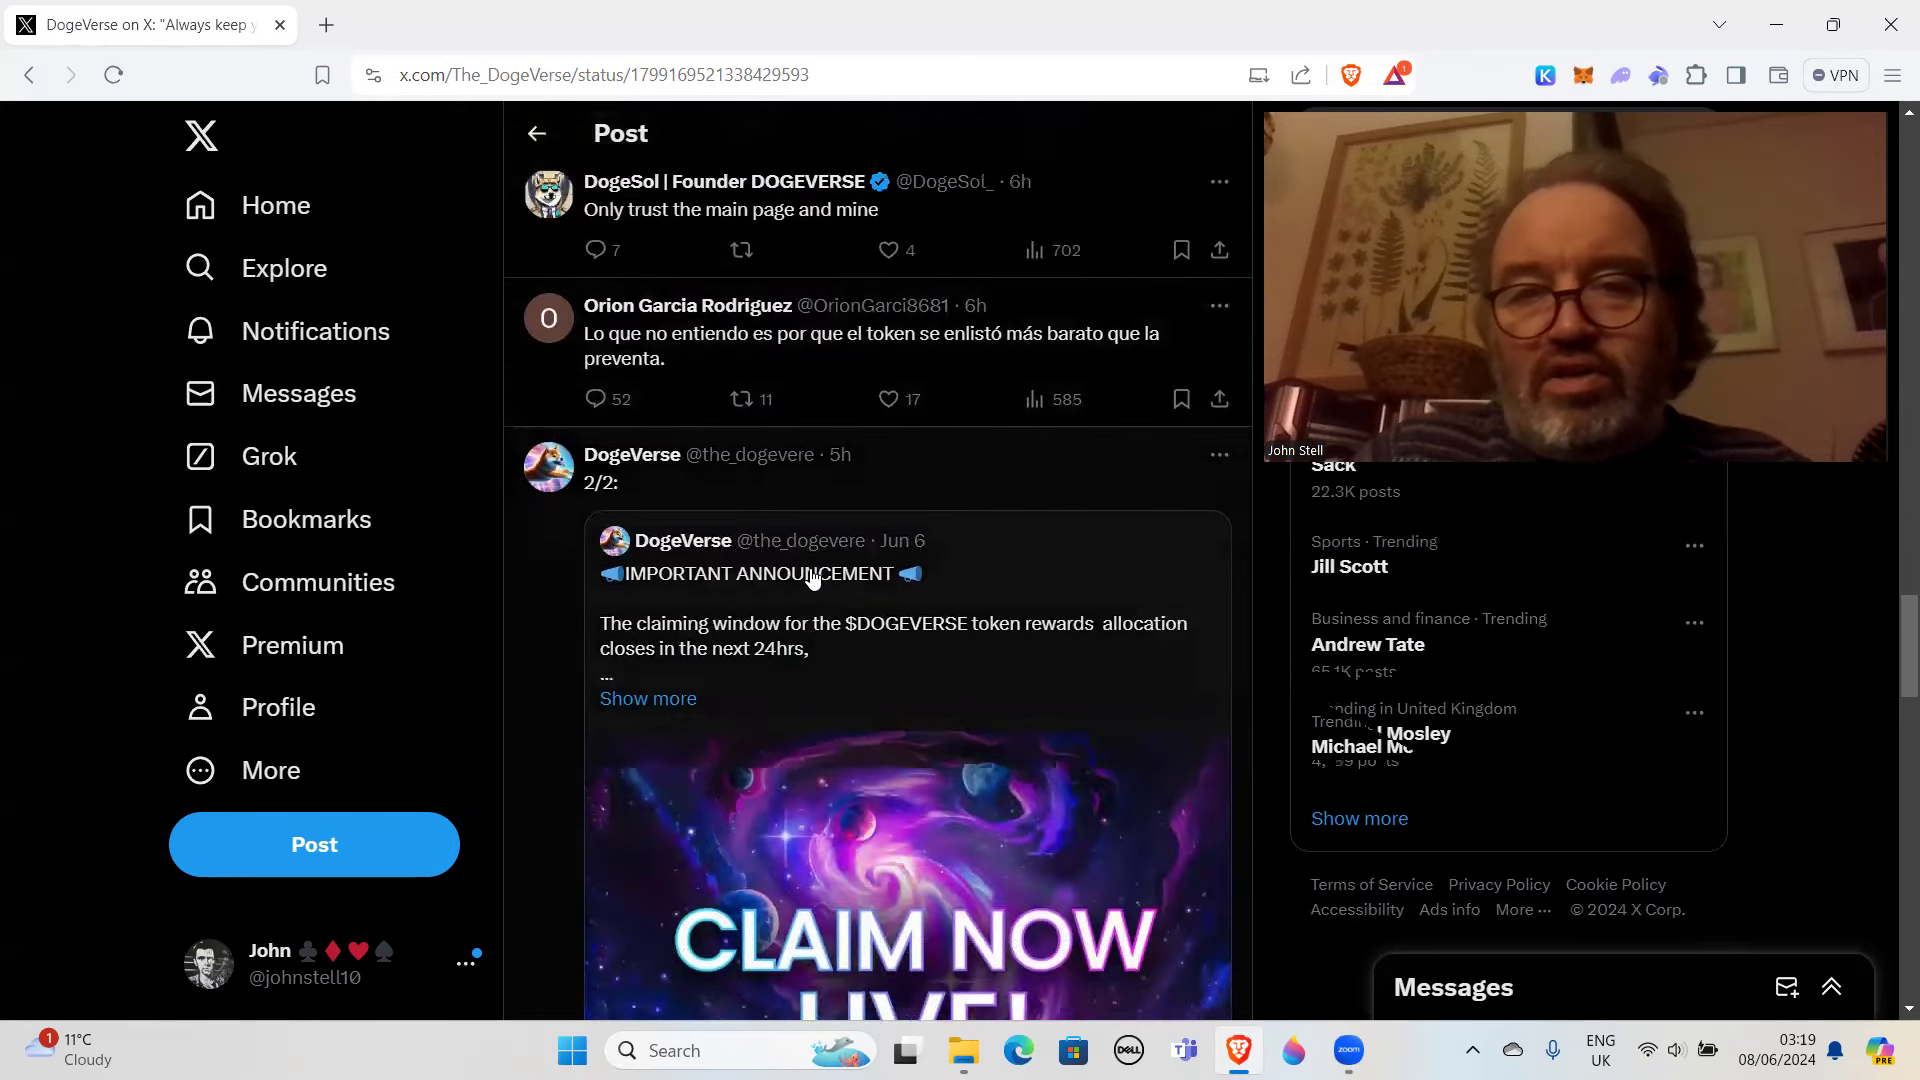